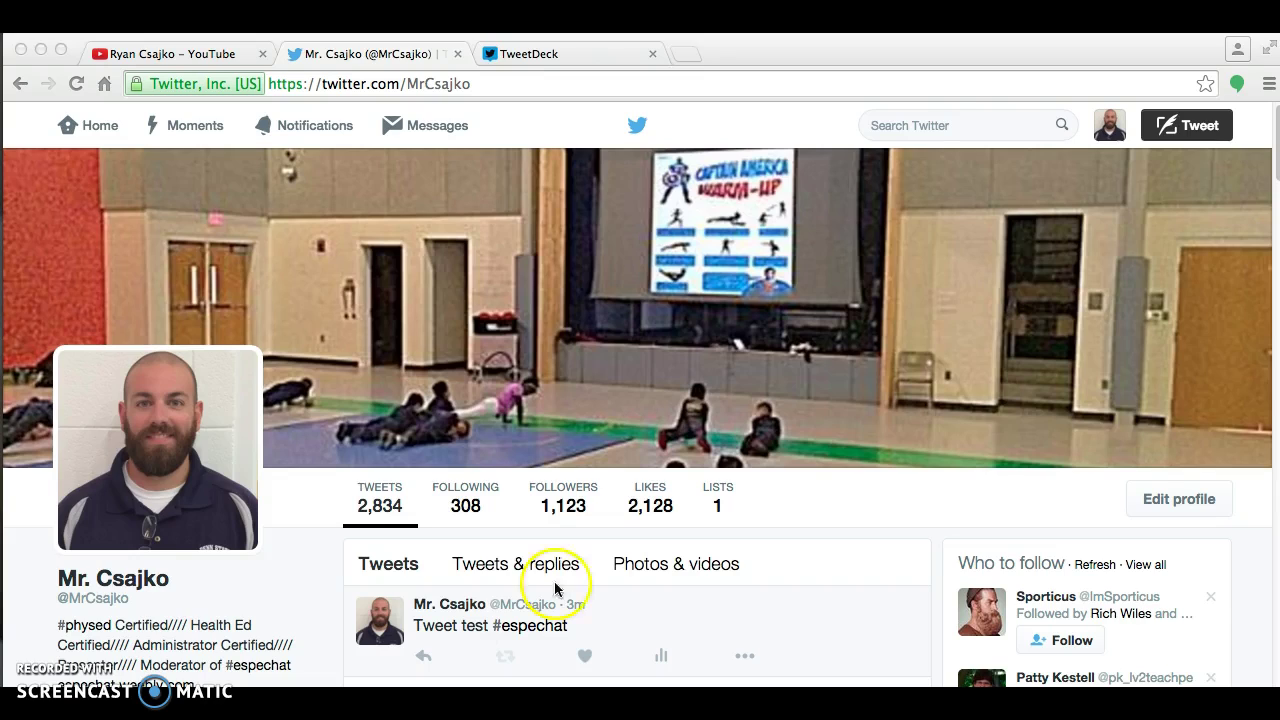
# Run the recent #espechat search from the Twitter search box's dropdown.
pyautogui.click(928, 130)
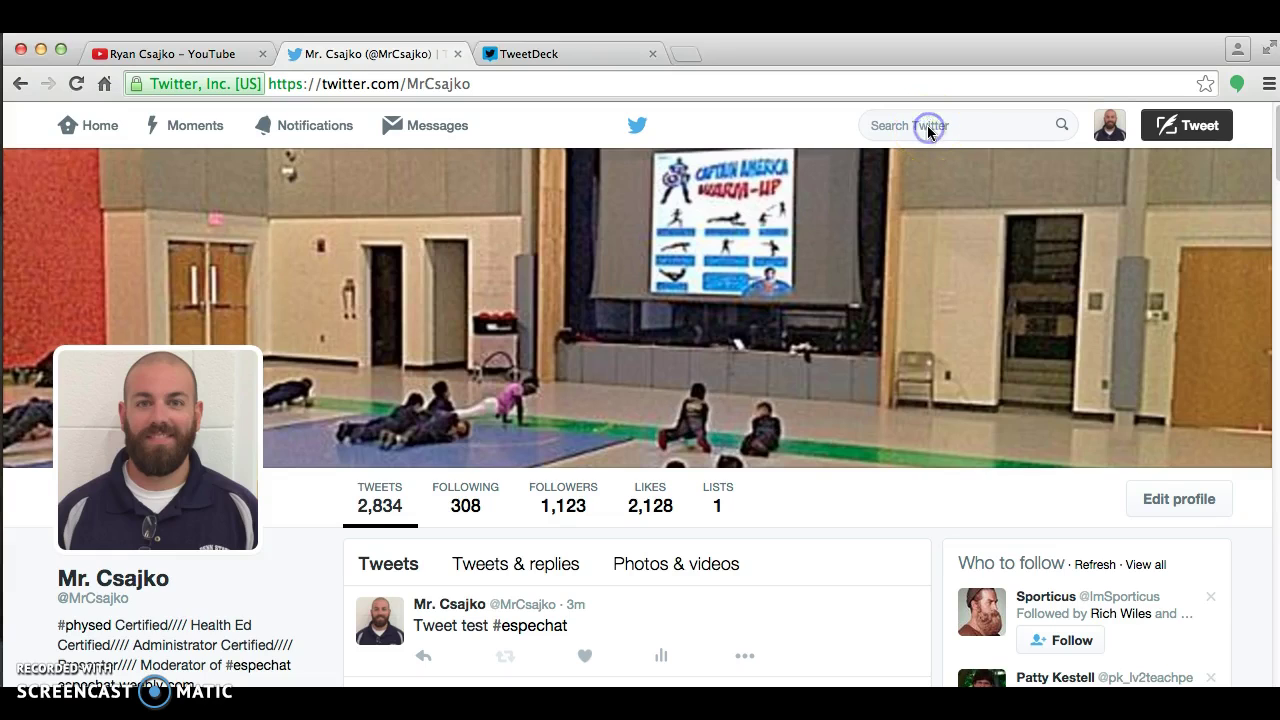
pyautogui.click(928, 127)
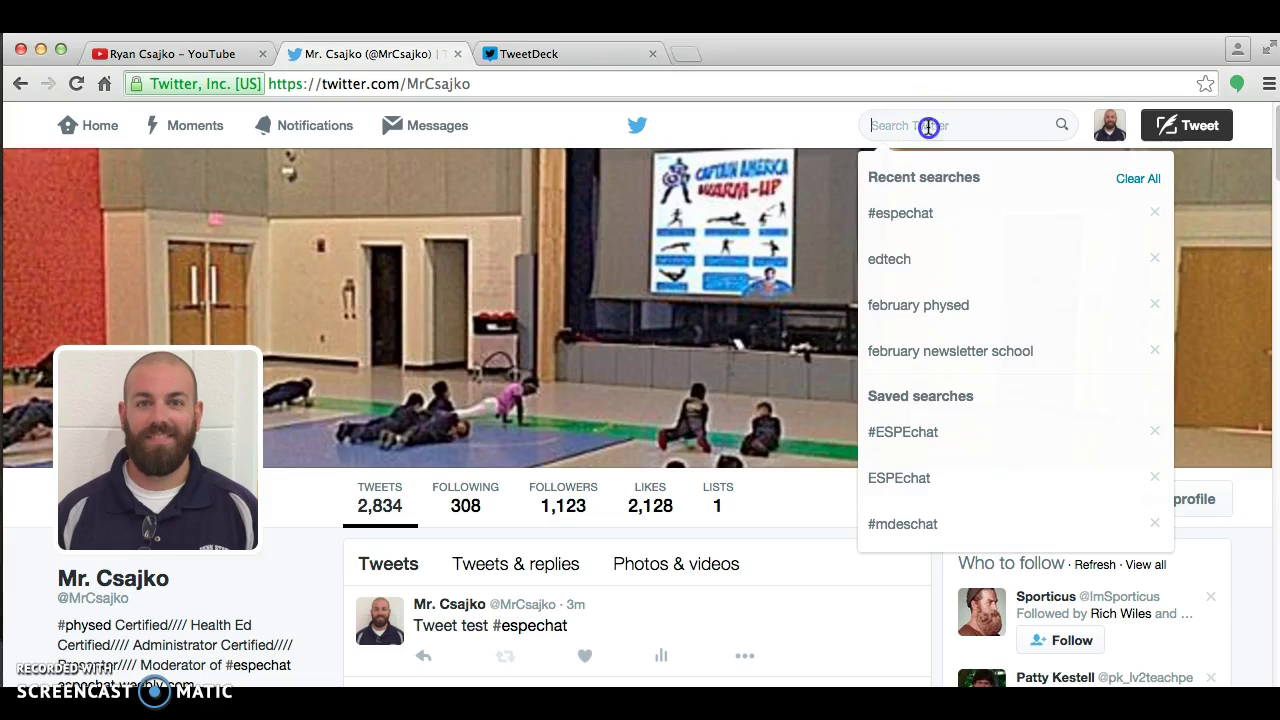
pyautogui.click(928, 217)
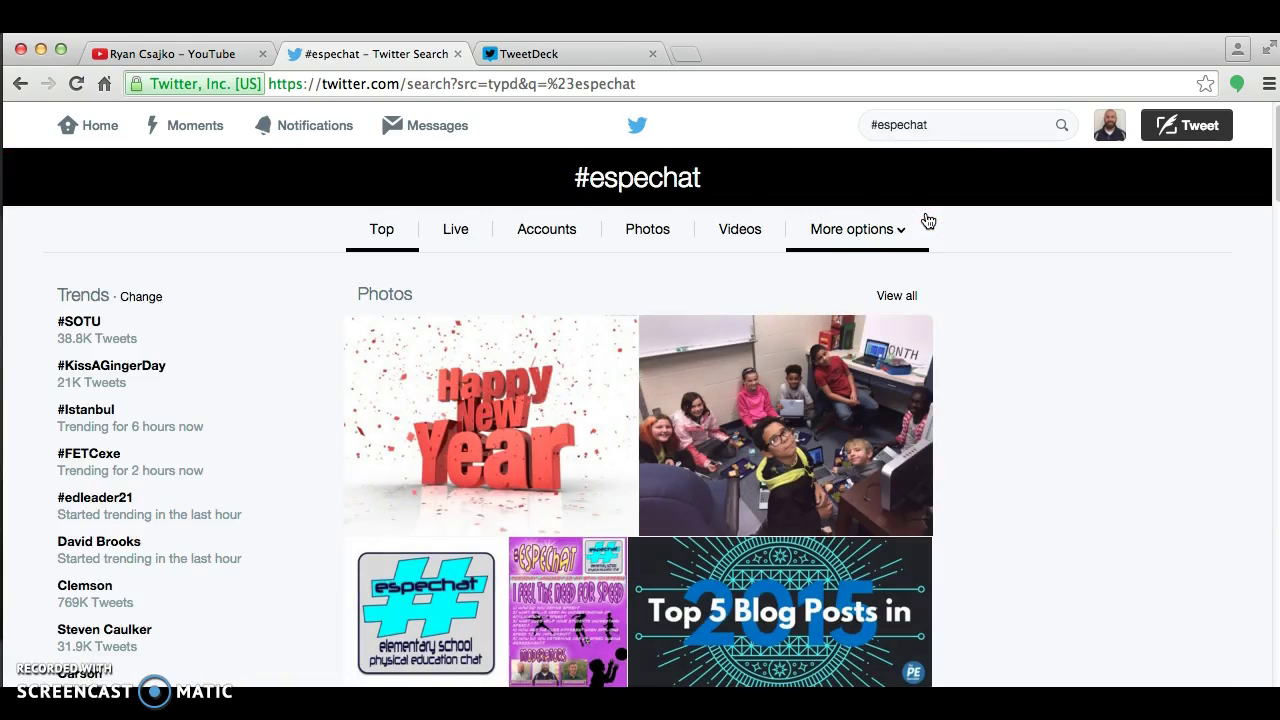
# Switch the #espechat search results to the Live tab to list the latest tweets.
pyautogui.click(455, 231)
pyautogui.click(468, 232)
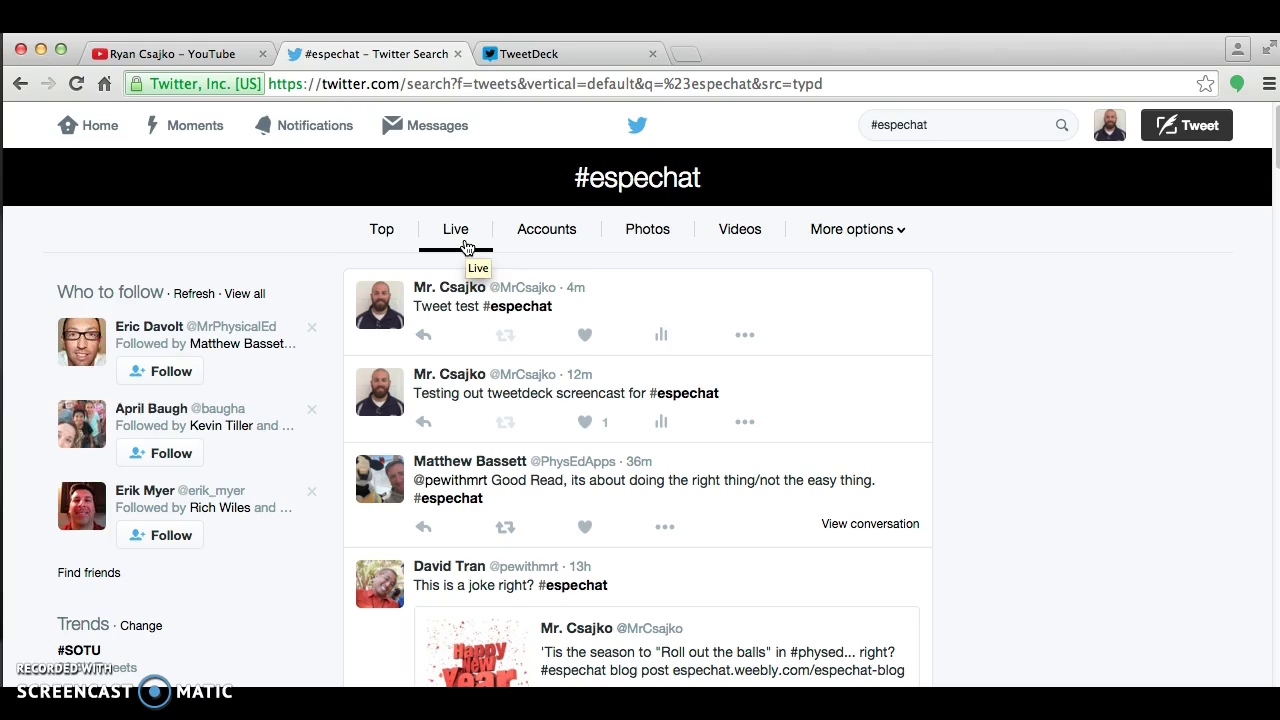
pyautogui.click(530, 228)
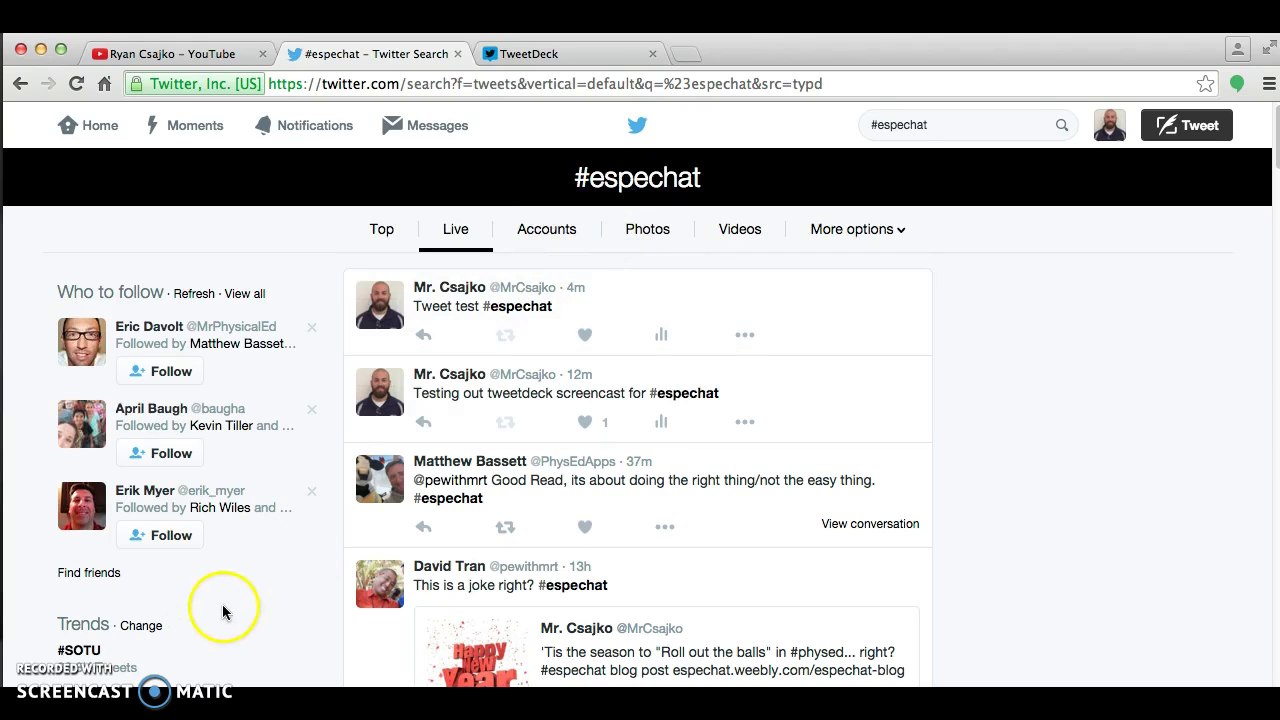
pyautogui.click(285, 618)
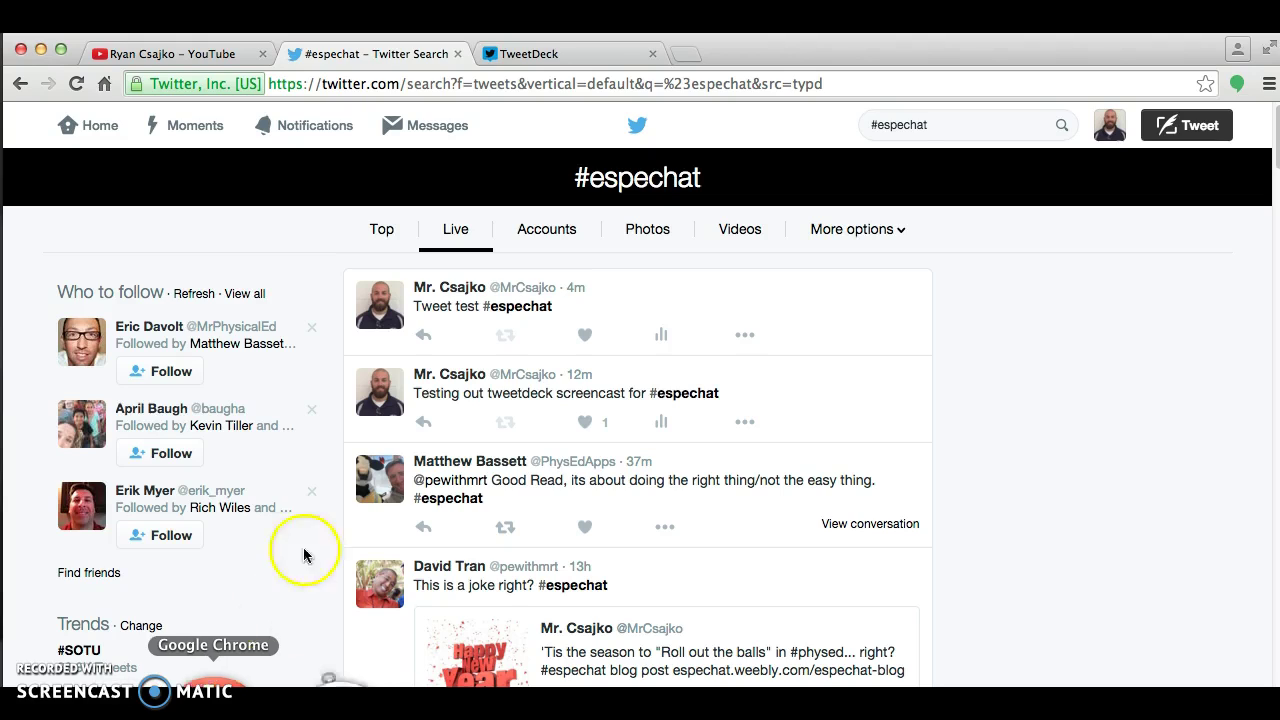
pyautogui.click(538, 55)
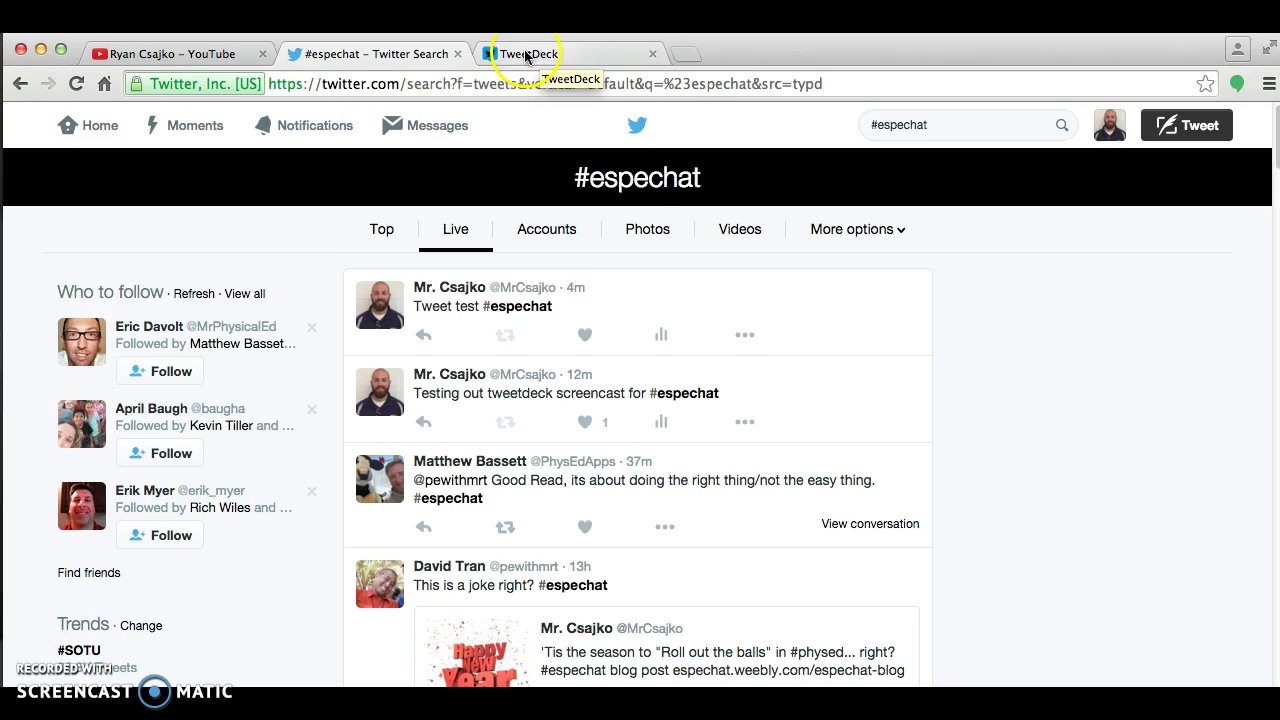
# Switch to the TweetDeck tab and shorten its web address to tweetdeck.com.
pyautogui.click(533, 57)
pyautogui.click(533, 55)
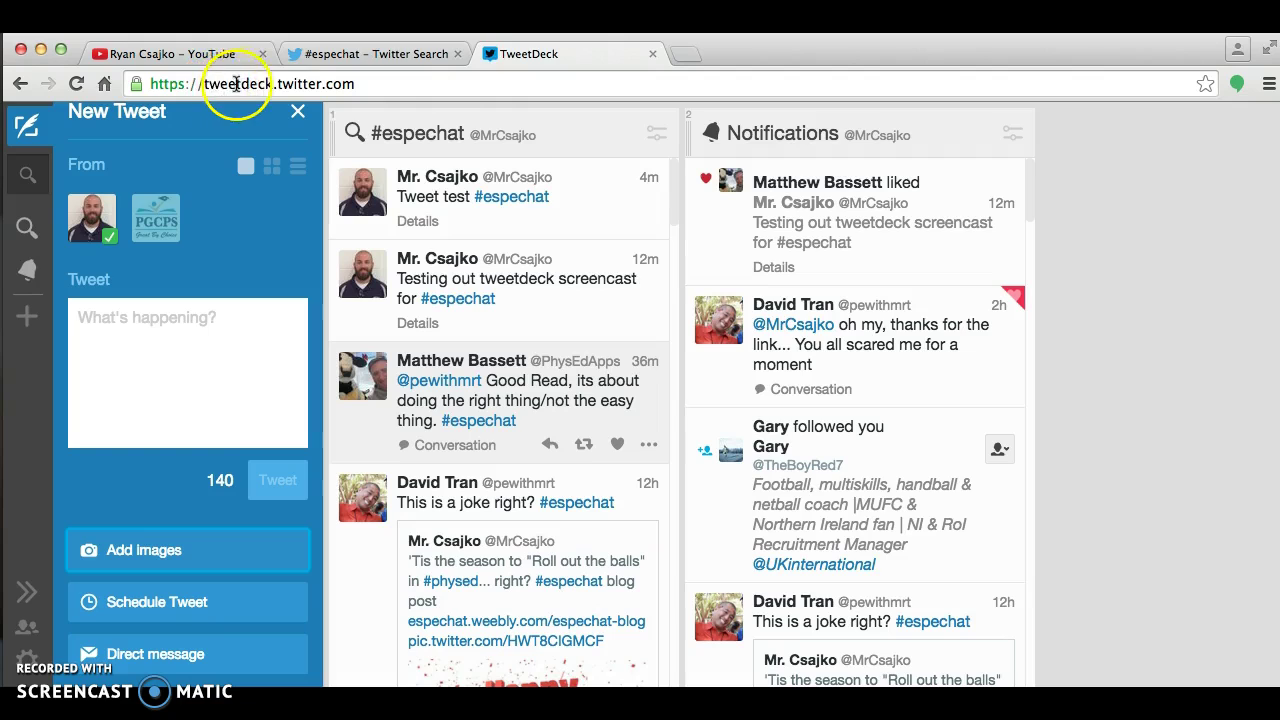
pyautogui.click(318, 84)
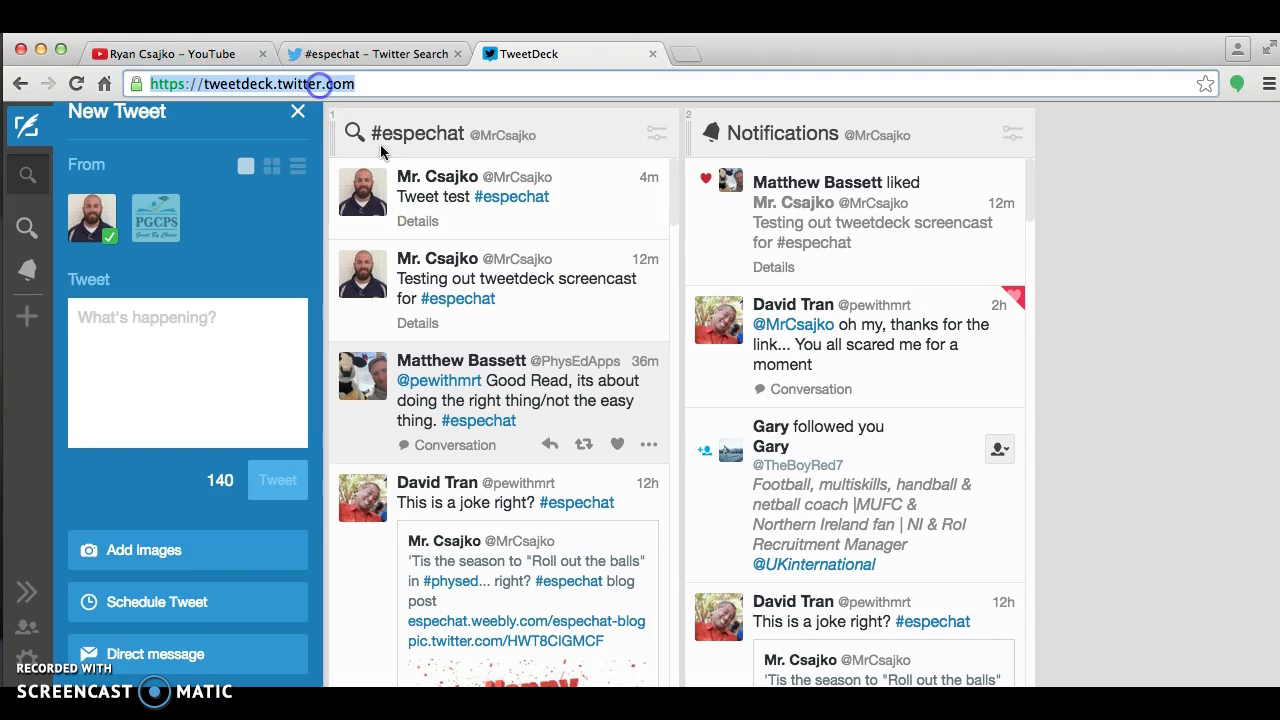
pyautogui.press('End')
pyautogui.press('Down')
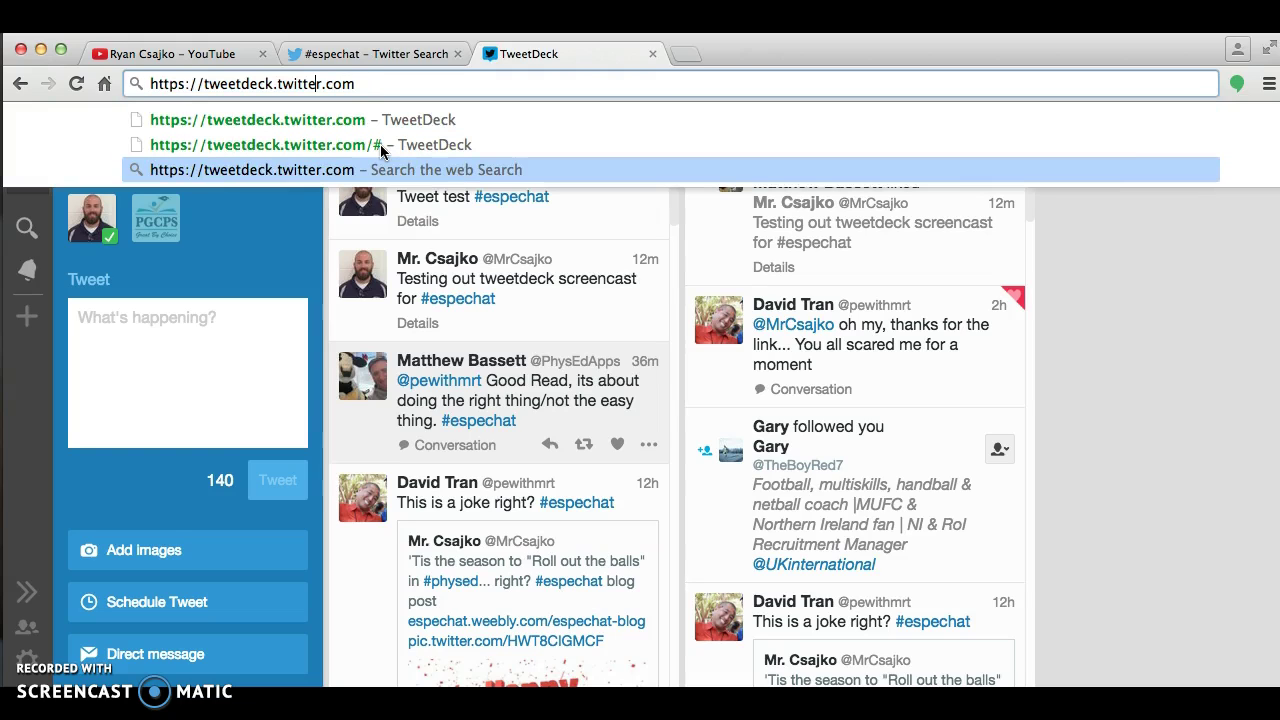
pyautogui.press('BackSpace')
pyautogui.press('BackSpace')
pyautogui.press('BackSpace')
pyautogui.press('BackSpace')
pyautogui.press('BackSpace')
pyautogui.press('BackSpace')
pyautogui.press('BackSpace')
pyautogui.press('BackSpace')
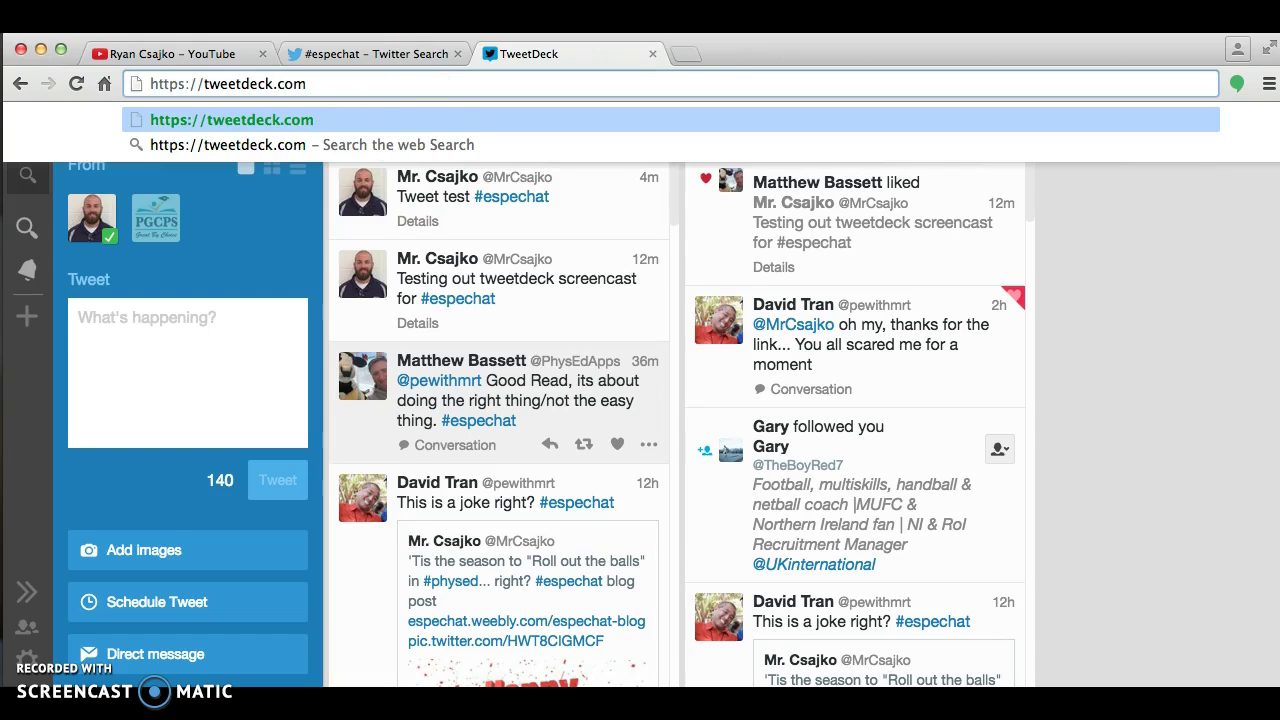
pyautogui.click(743, 56)
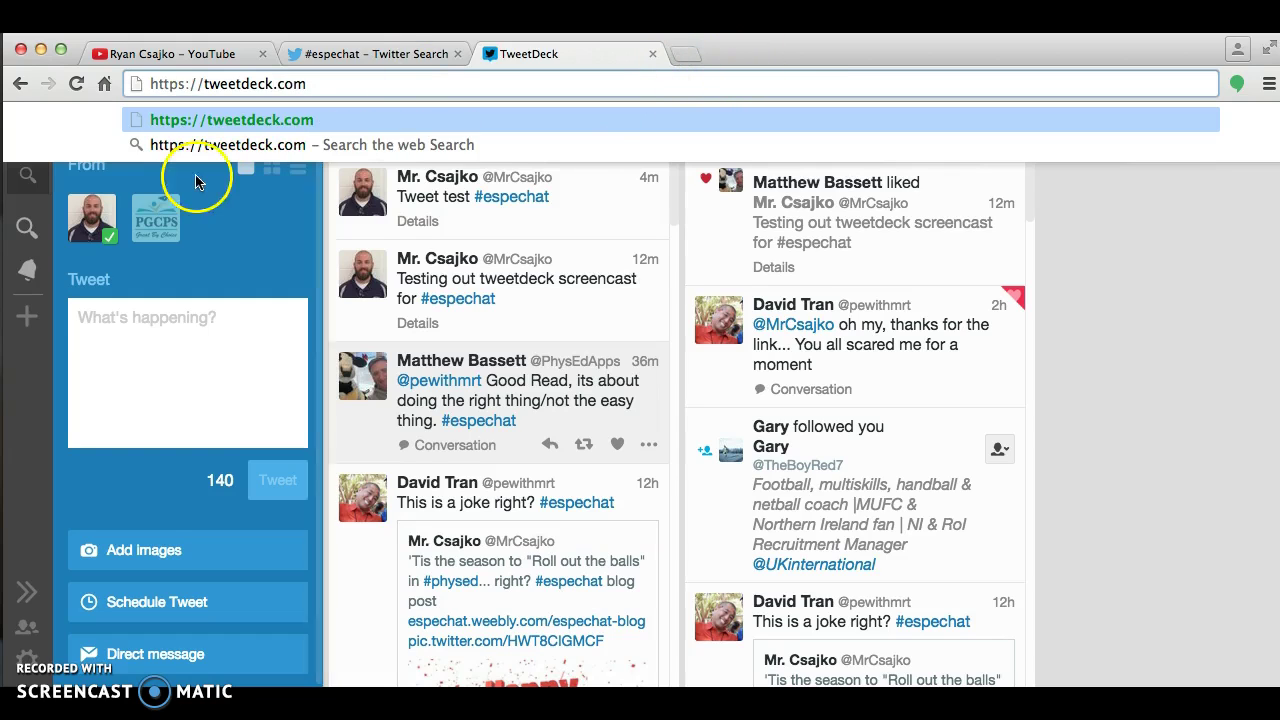
pyautogui.click(1131, 332)
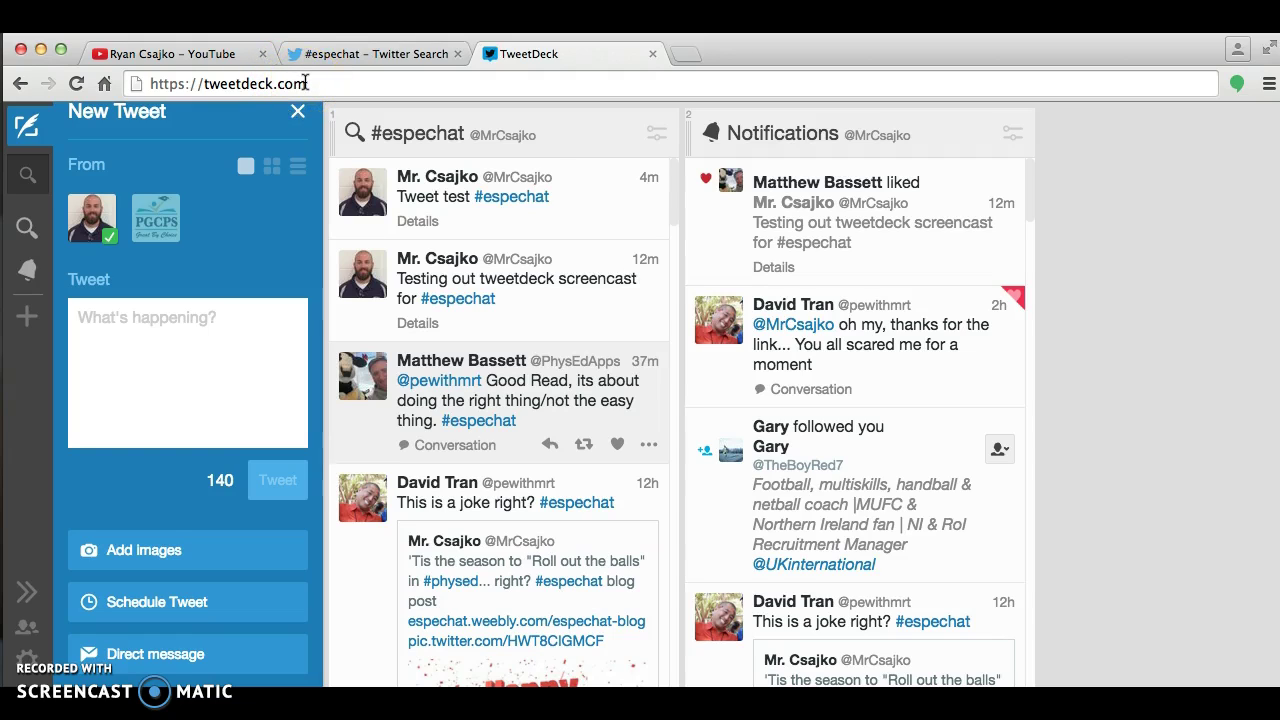
pyautogui.click(337, 84)
# Close the composer, add a duplicate #espechat search column, then remove that column.
pyautogui.click(298, 116)
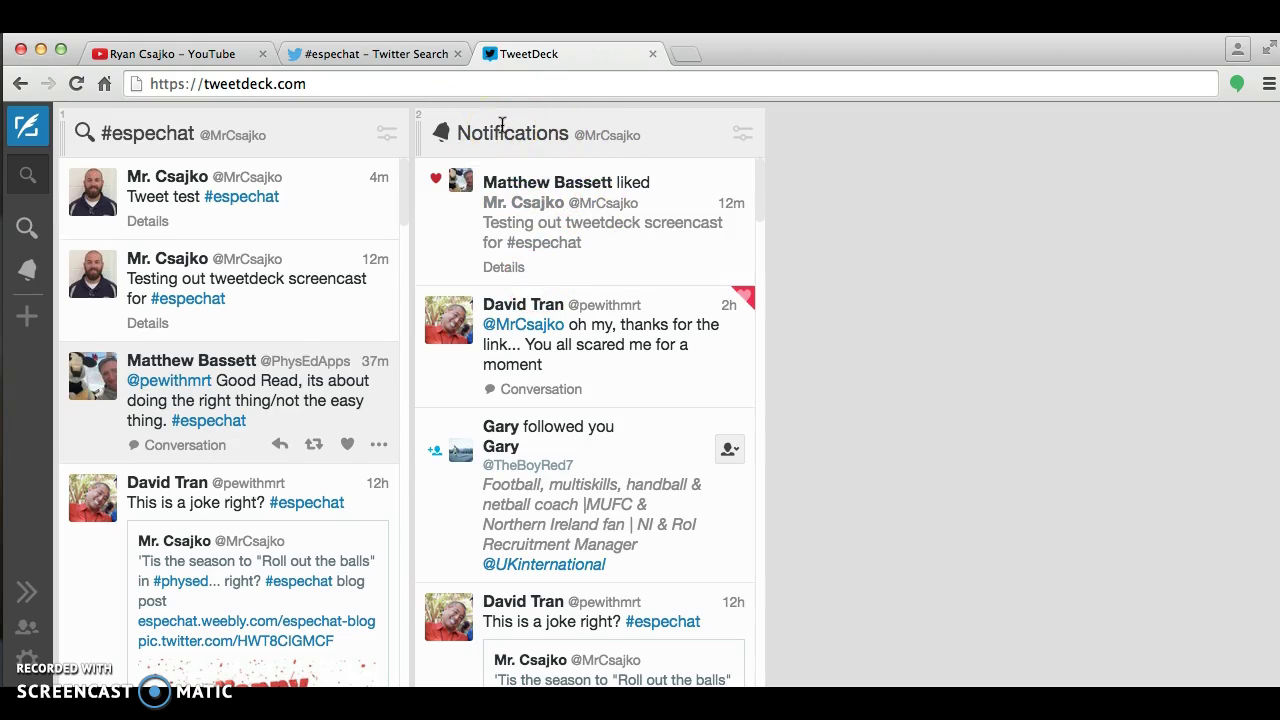
pyautogui.click(27, 316)
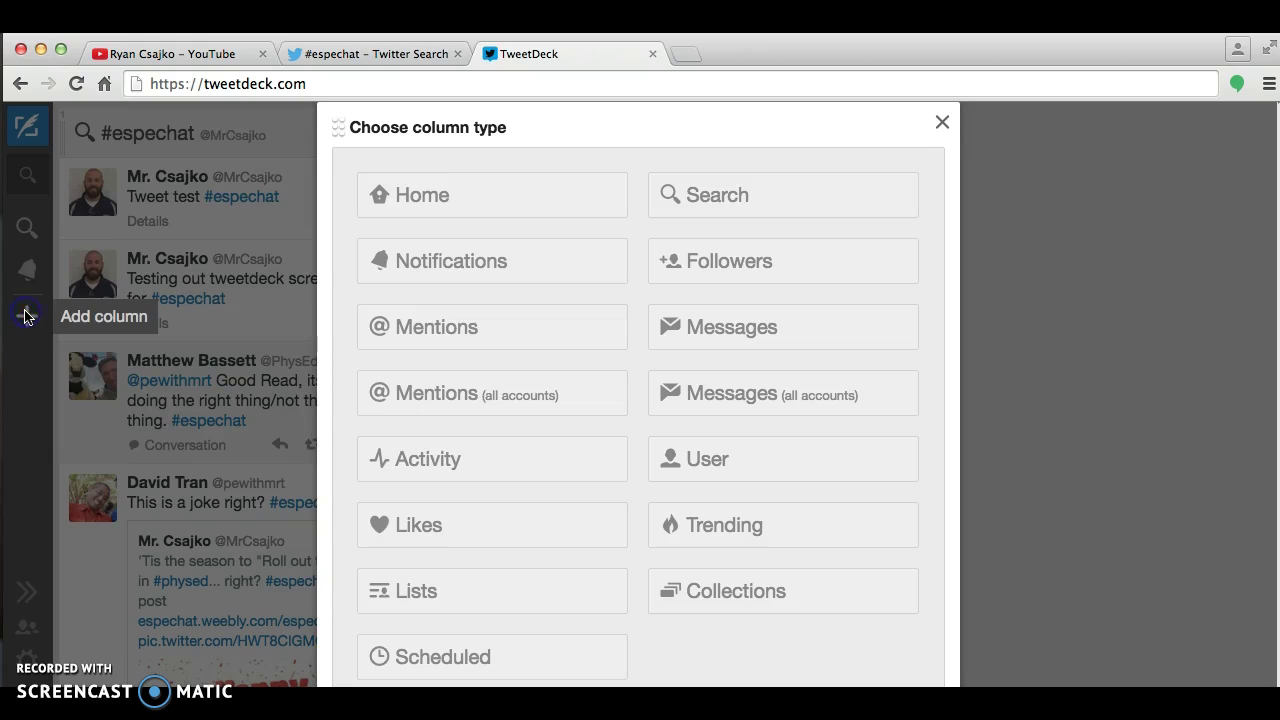
pyautogui.click(719, 203)
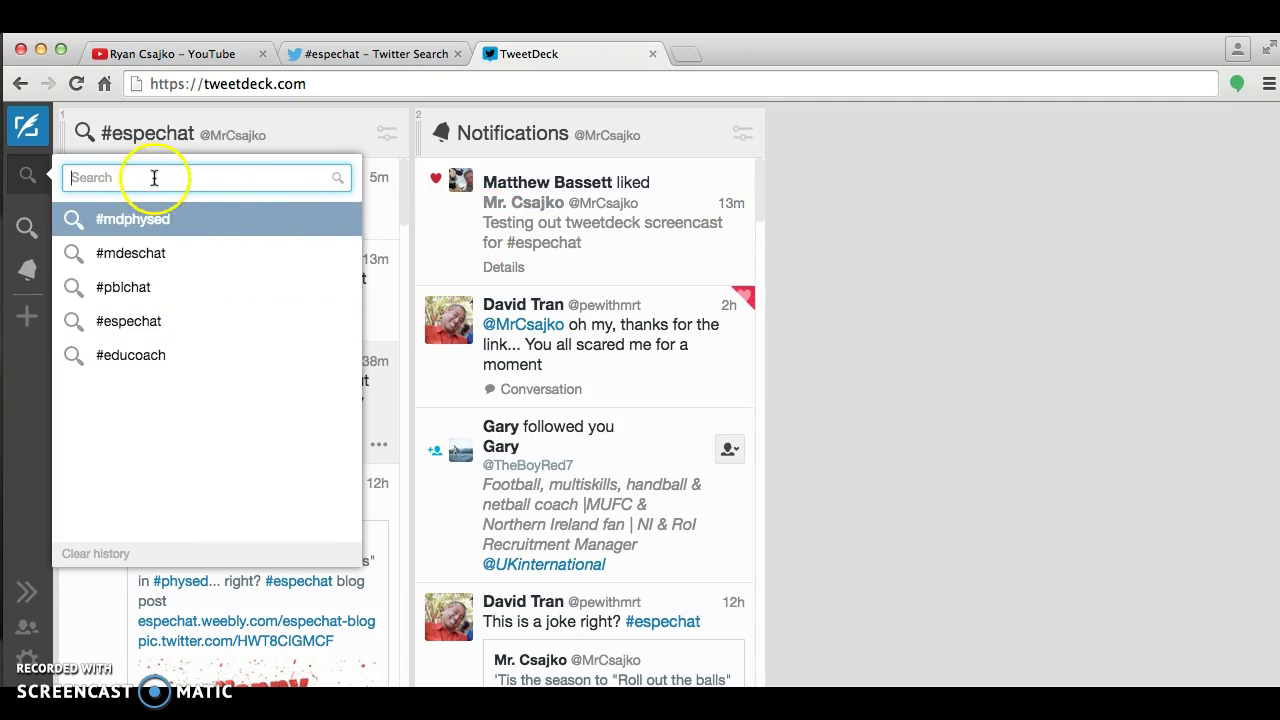
pyautogui.click(166, 324)
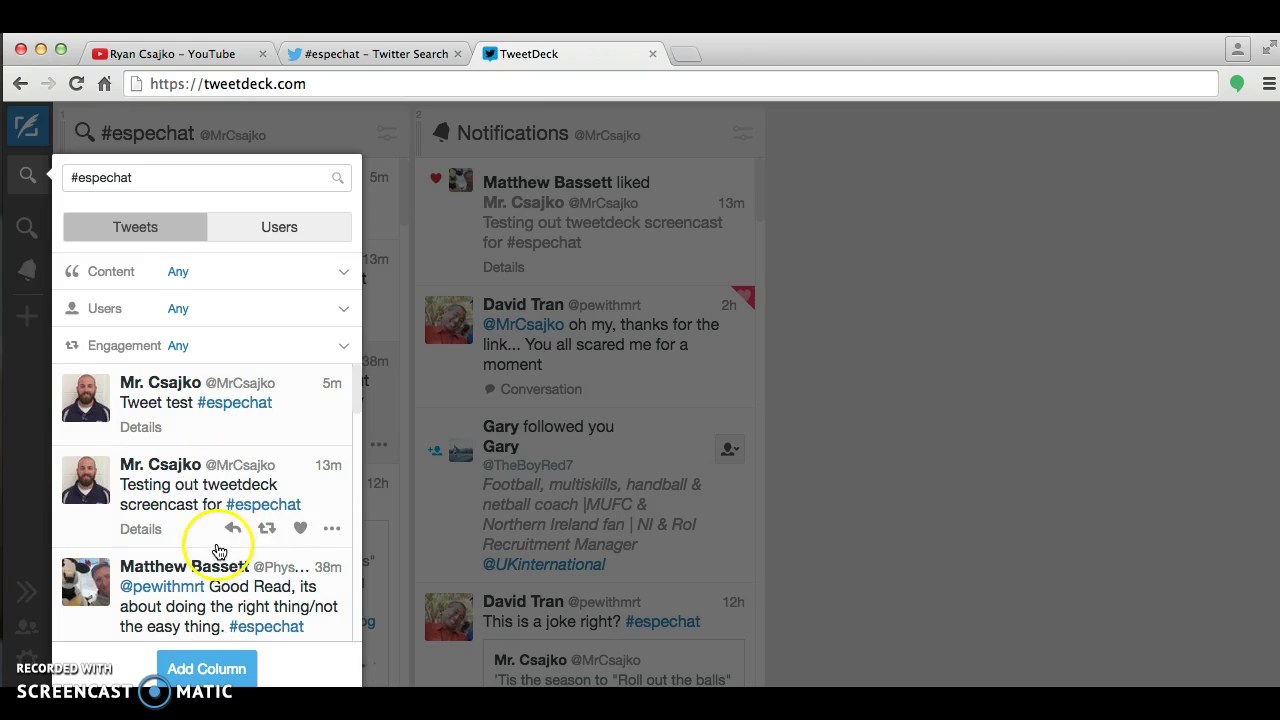
pyautogui.click(213, 669)
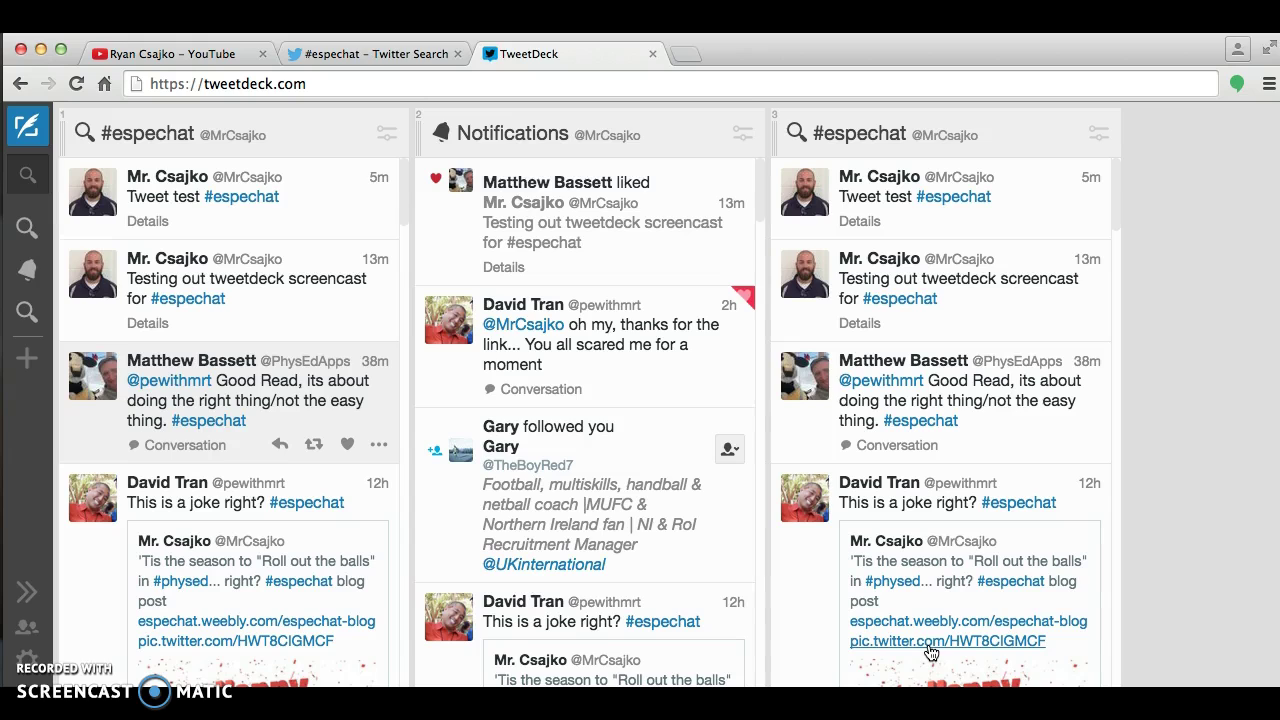
pyautogui.click(1099, 138)
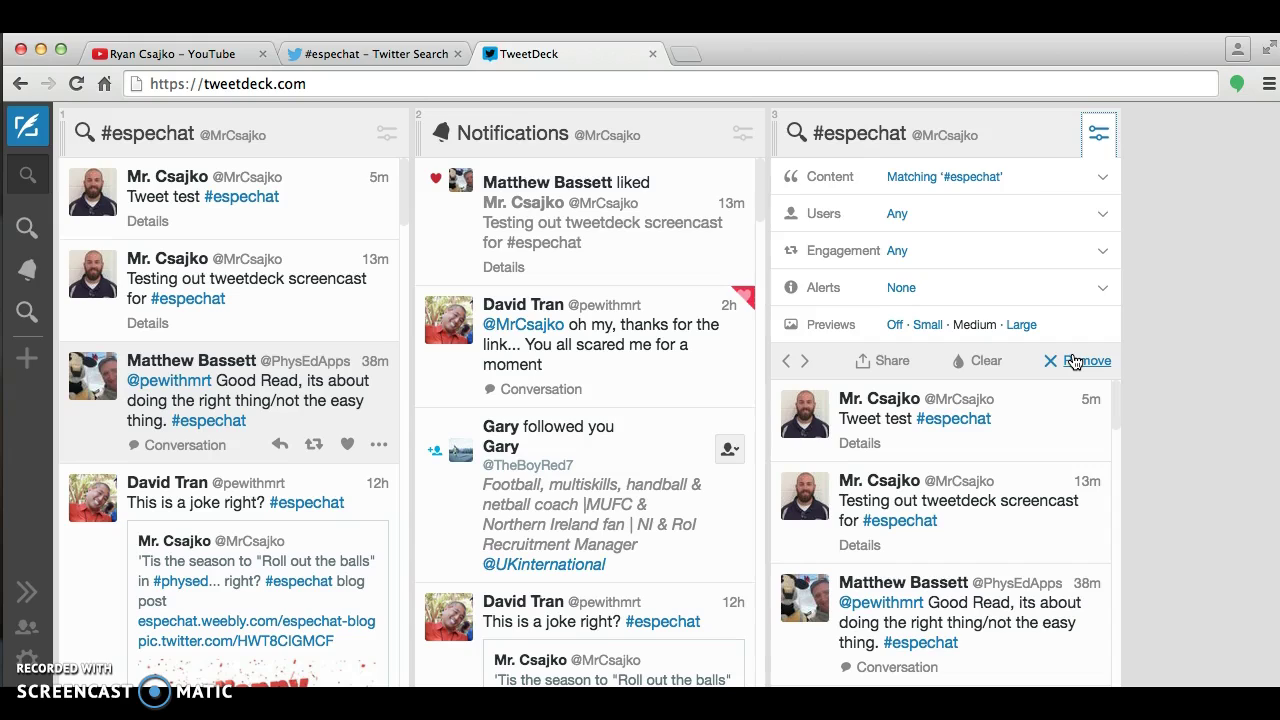
pyautogui.click(1074, 362)
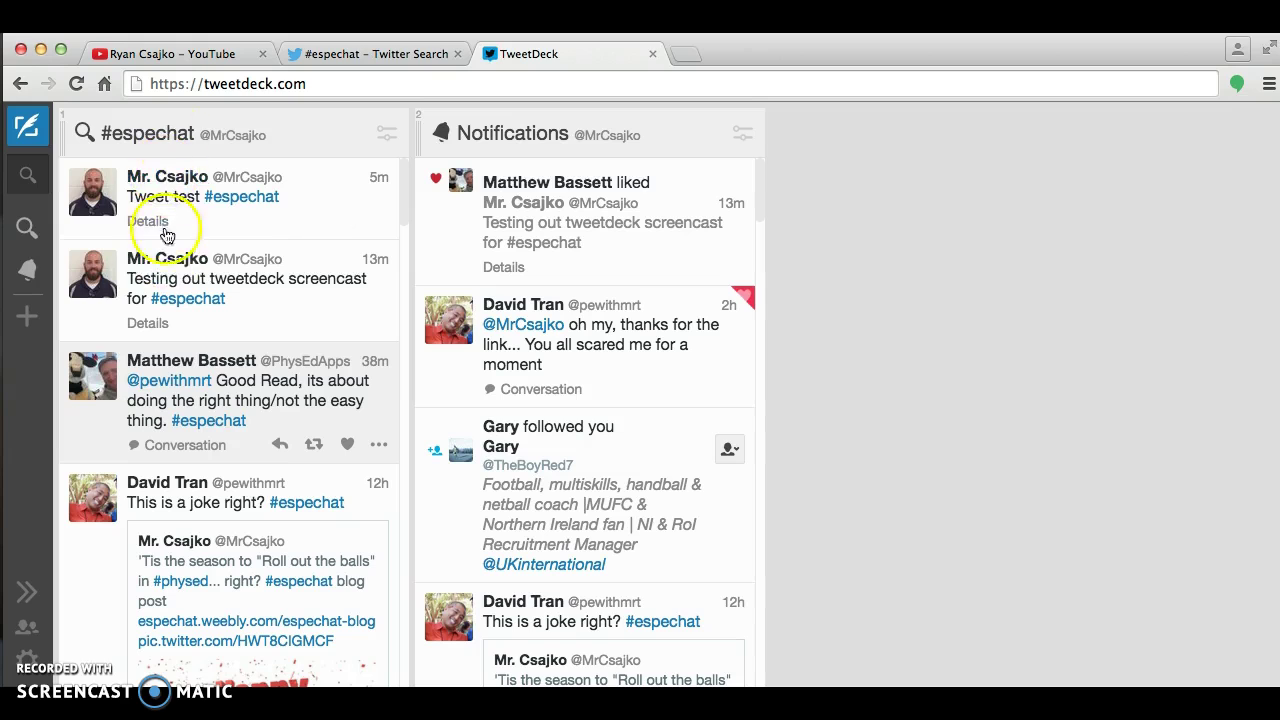
# Compose and post a new tweet reading '#espechat'.
pyautogui.click(24, 130)
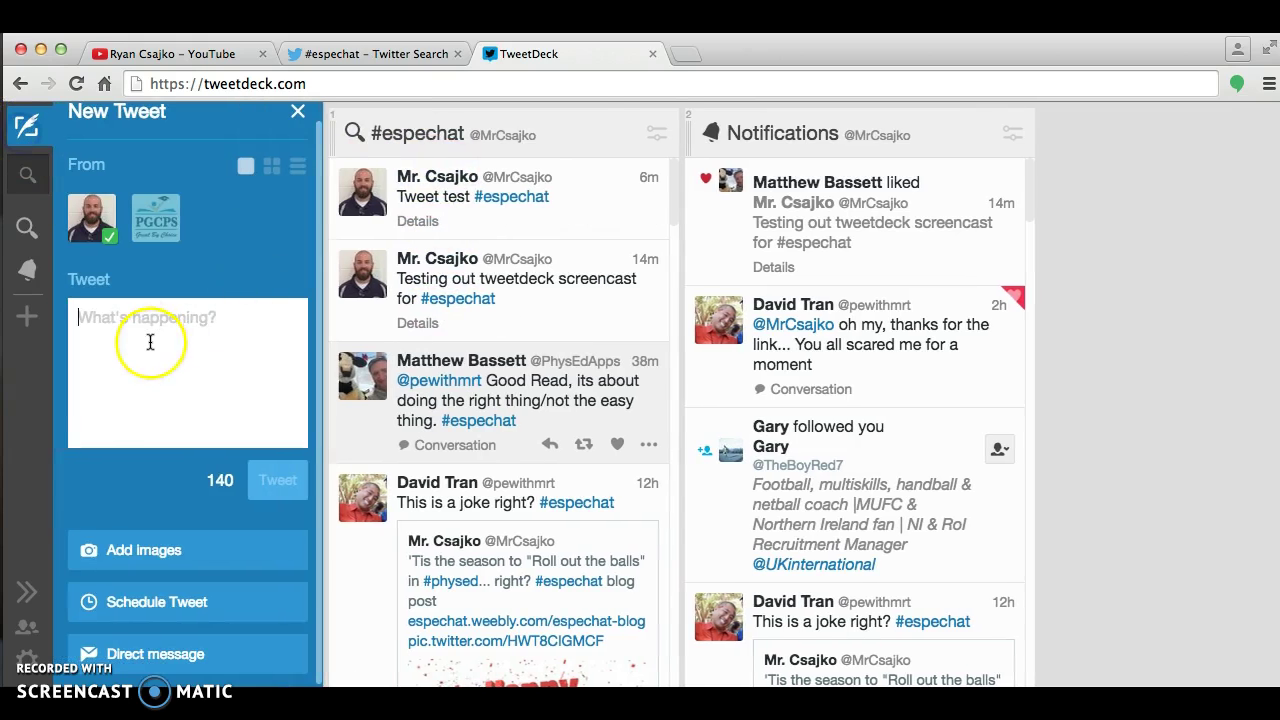
pyautogui.write('#espechat')
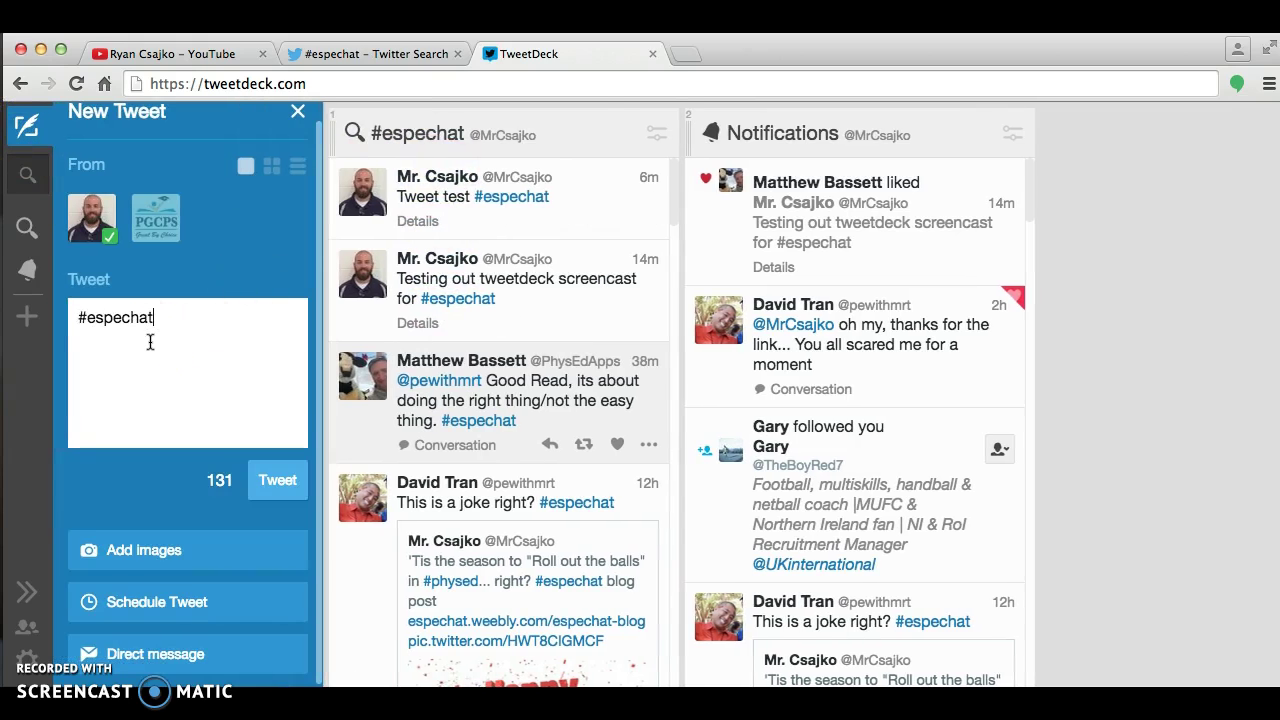
pyautogui.click(287, 481)
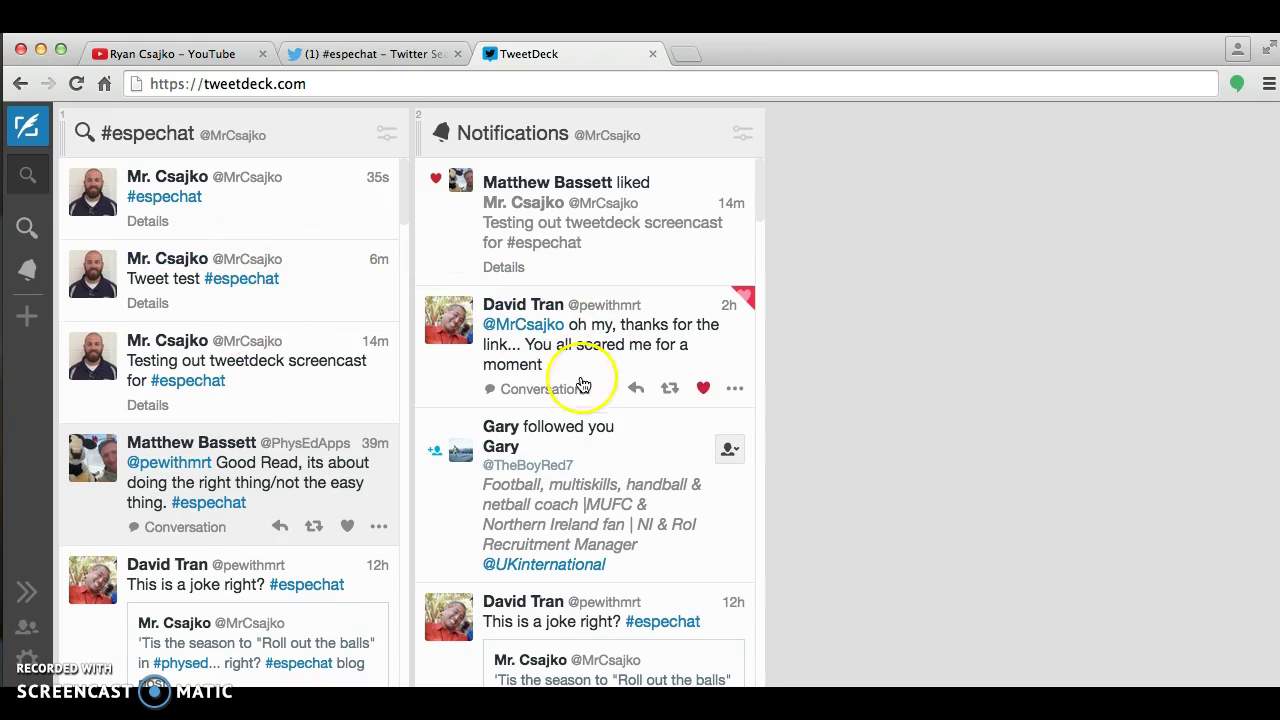
pyautogui.click(666, 390)
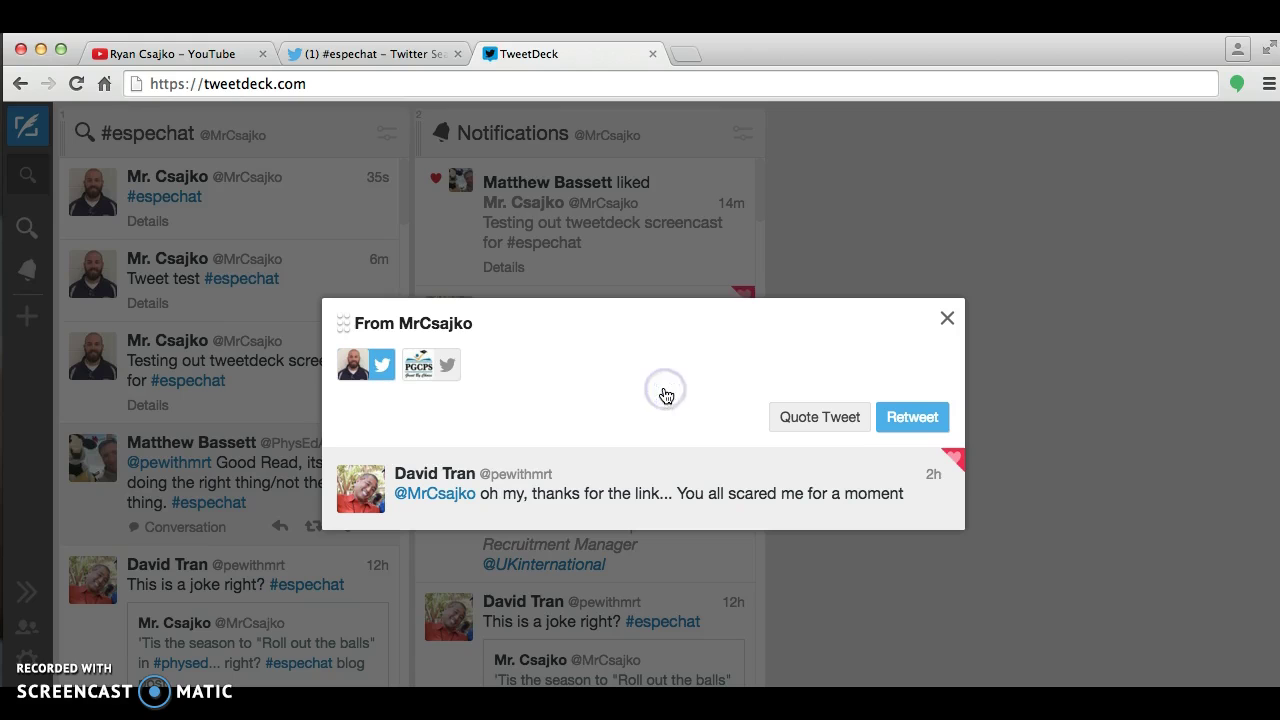
pyautogui.click(800, 425)
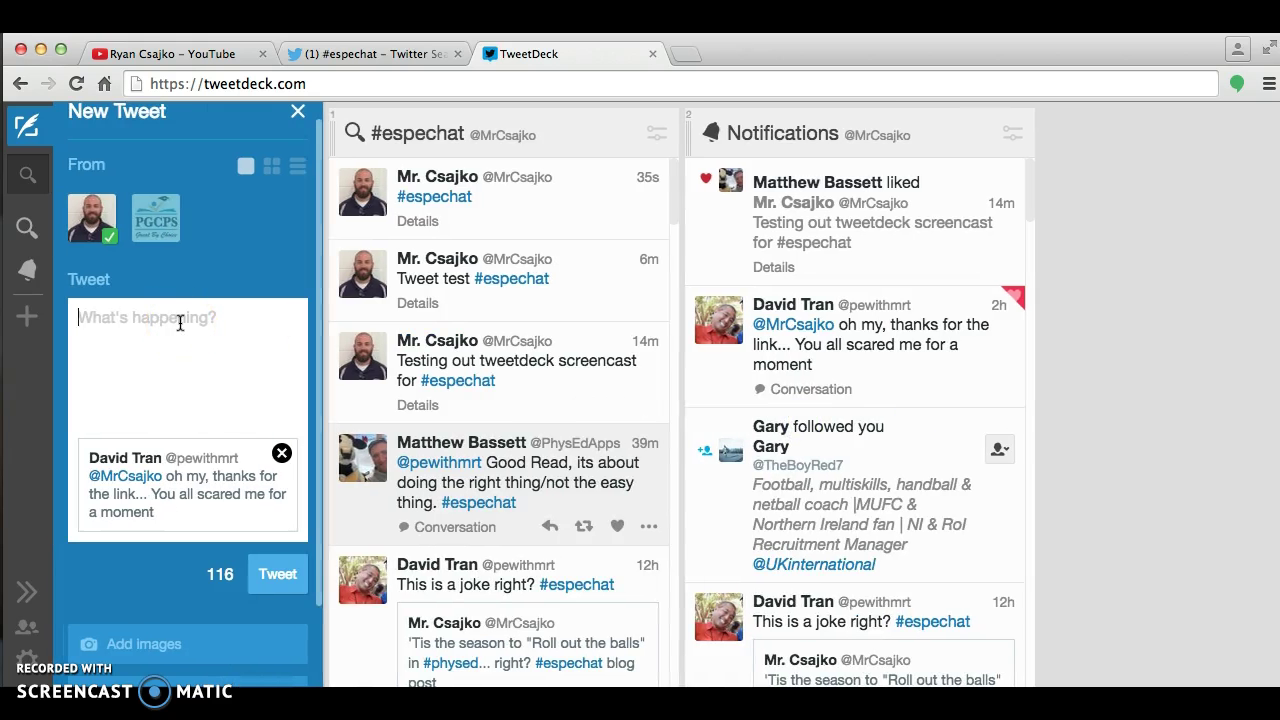
pyautogui.write('#espechat')
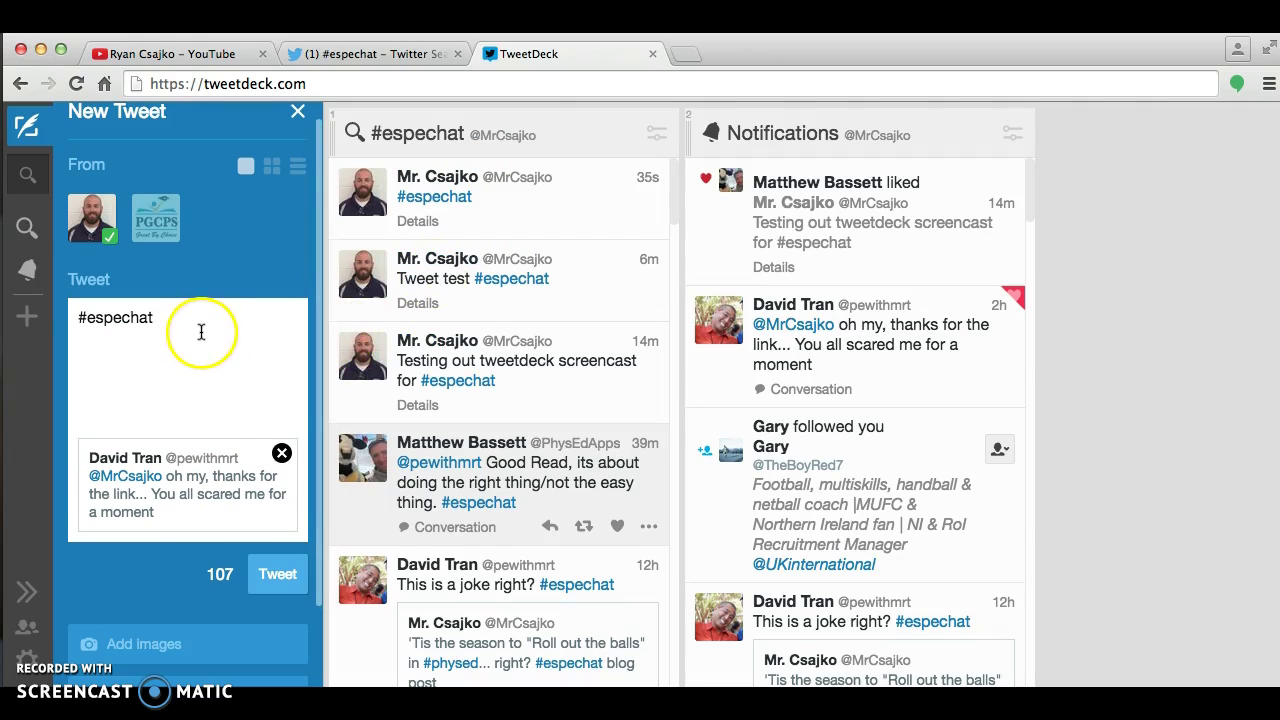
pyautogui.click(297, 113)
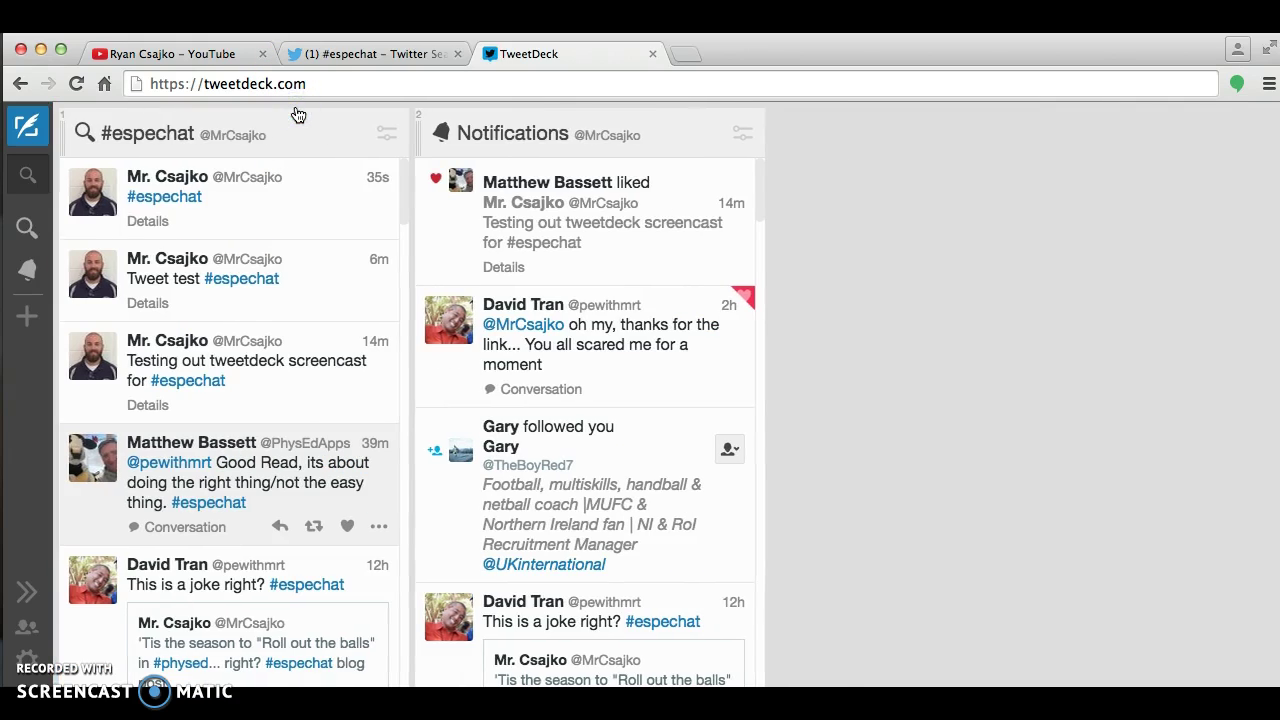
# Write a new tweet greeting a named user and asking 'how is everyone?'.
pyautogui.moveTo(303, 84); pyautogui.dragTo(359, 90)
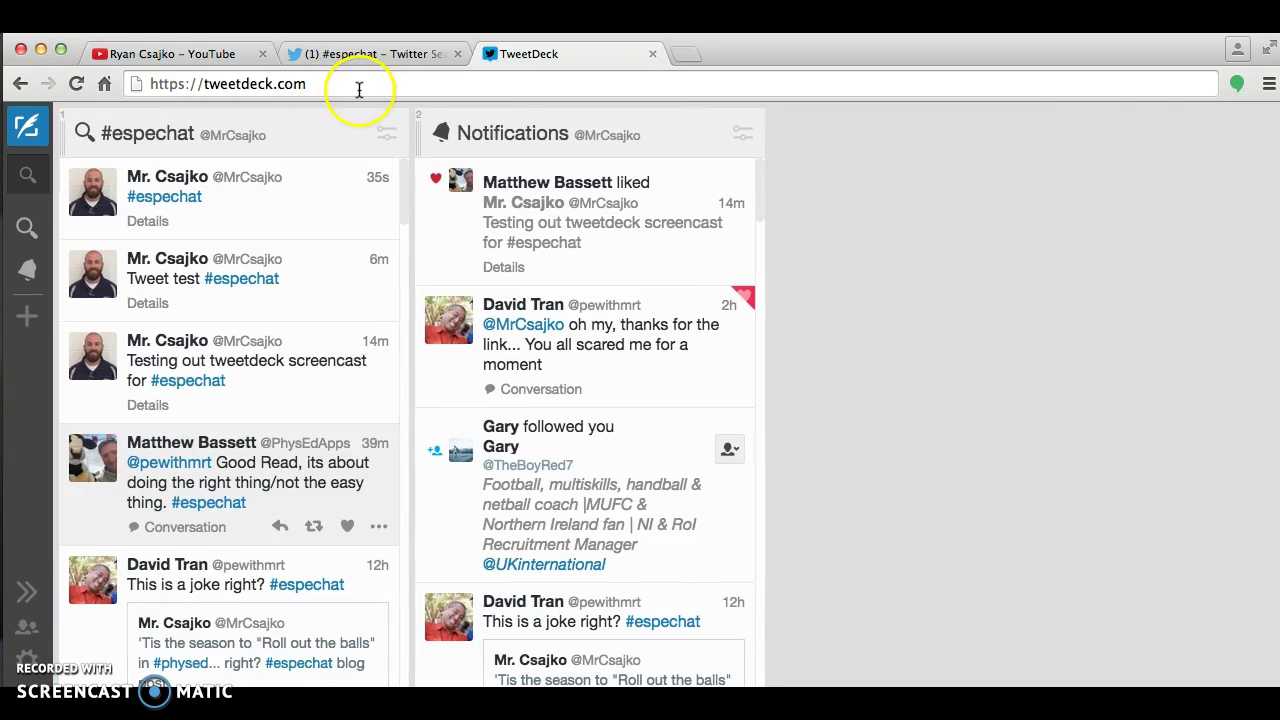
pyautogui.click(28, 128)
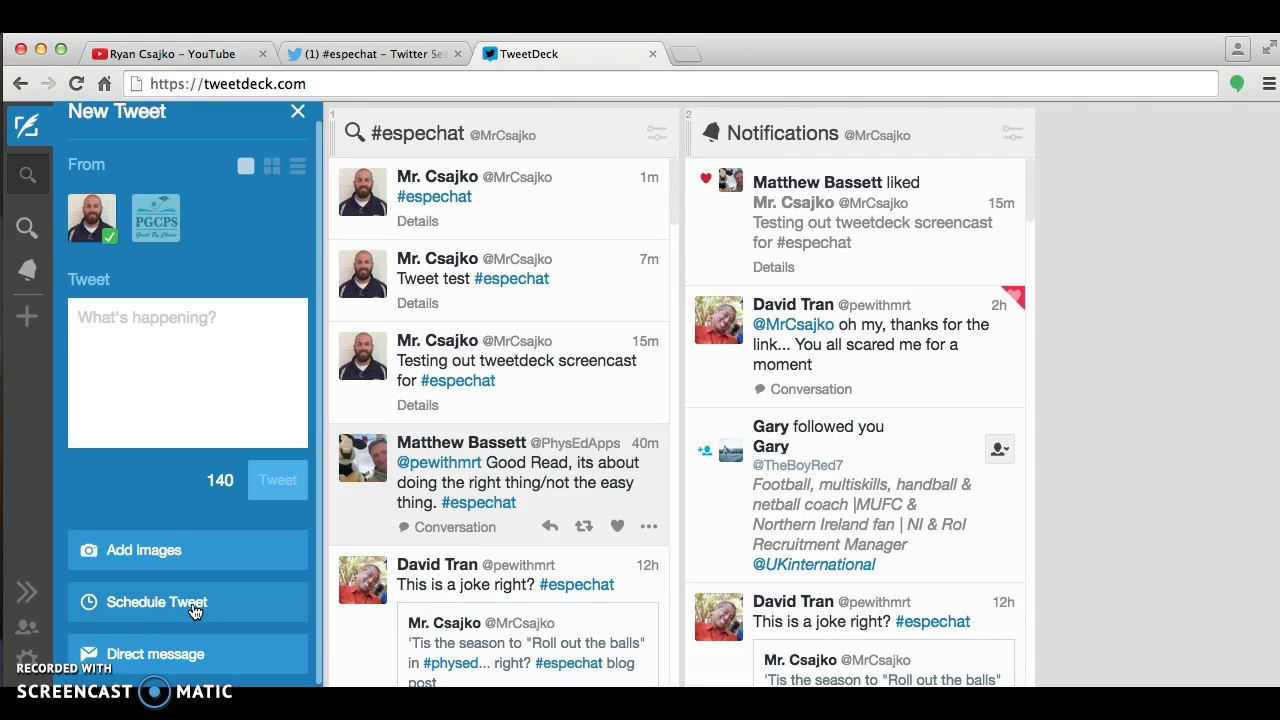
pyautogui.click(143, 344)
pyautogui.write('hey mrcsajo')
pyautogui.press('BackSpace')
pyautogui.press('BackSpace')
pyautogui.write('j')
pyautogui.press('BackSpace')
pyautogui.press('BackSpace')
pyautogui.write('ajko')
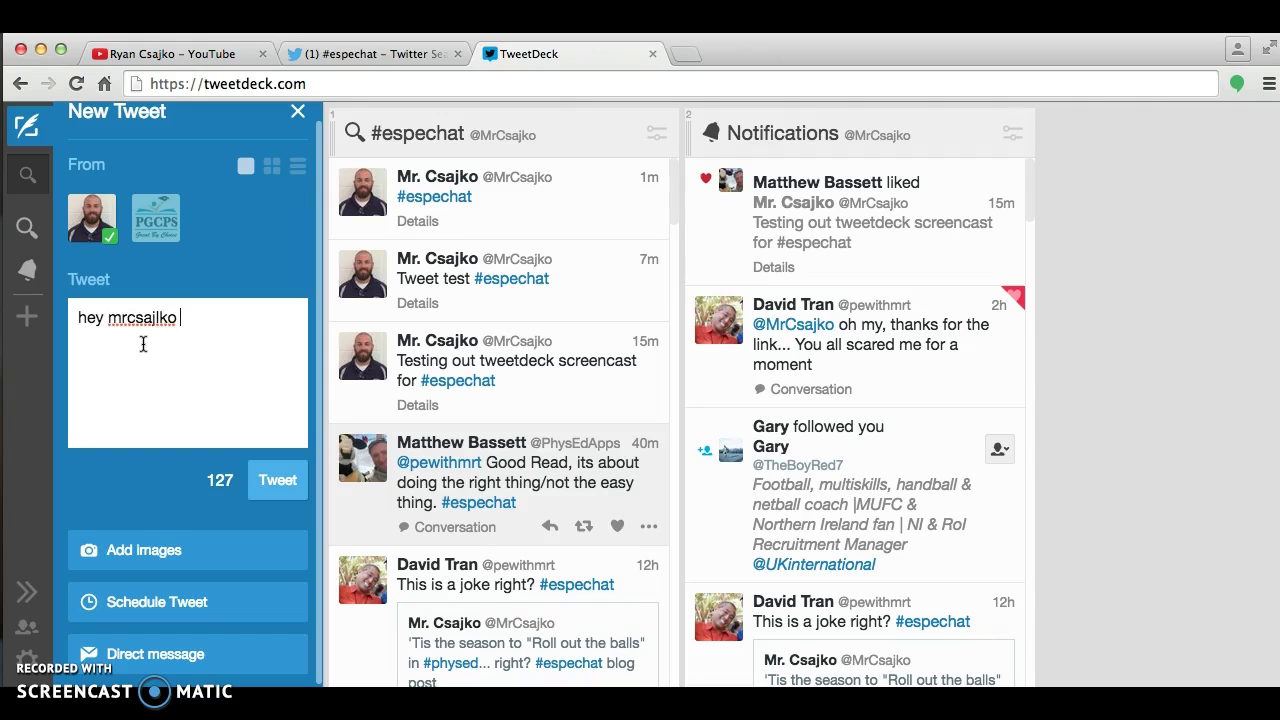
pyautogui.press('BackSpace')
pyautogui.press('BackSpace')
pyautogui.write('l')
pyautogui.write('ko her')
pyautogui.write('e how is')
pyautogui.write(' evr')
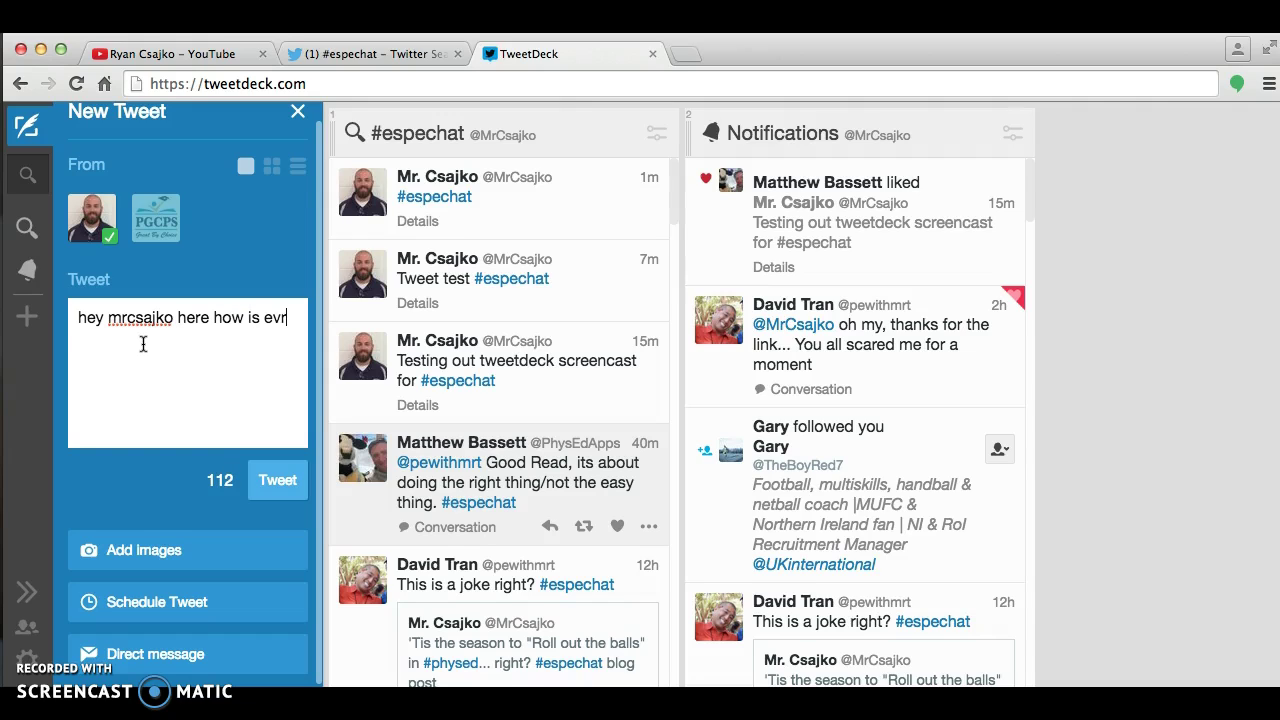
pyautogui.press('BackSpace')
pyautogui.write('eryone?')
# Remove the tweet's scheduled send time and delete all of its draft text.
pyautogui.click(143, 603)
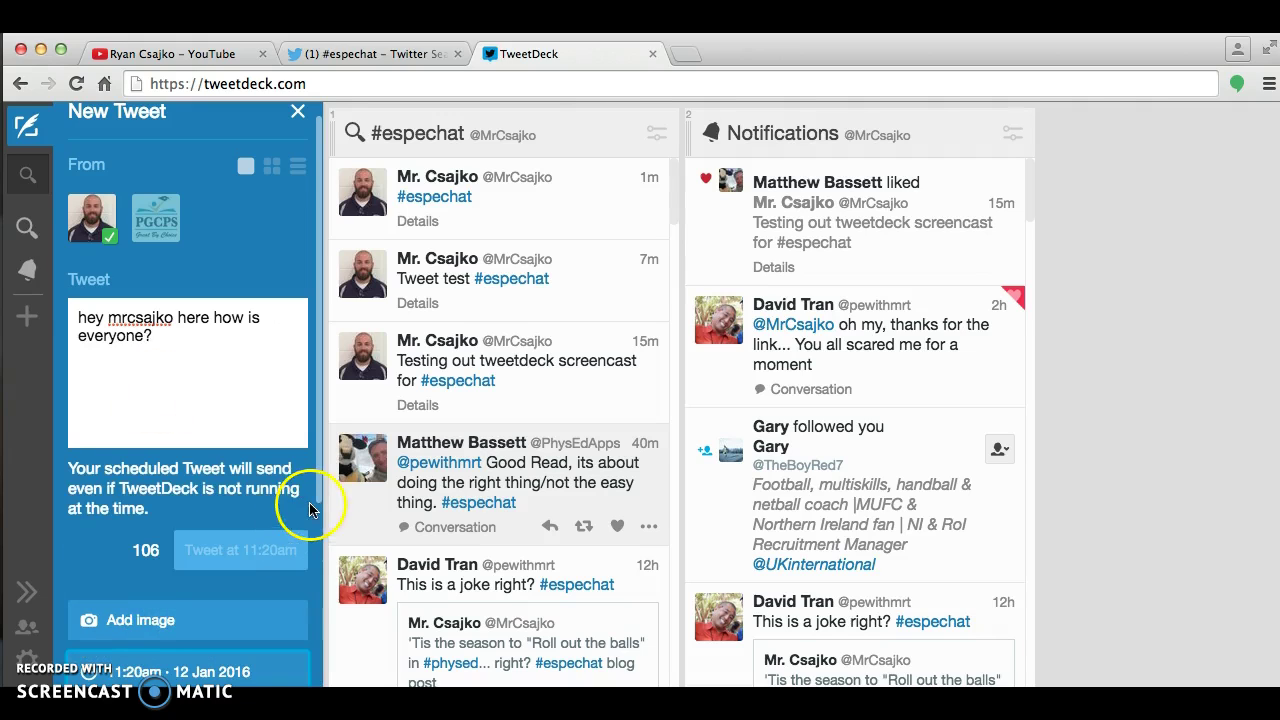
pyautogui.moveTo(323, 486); pyautogui.dragTo(312, 657)
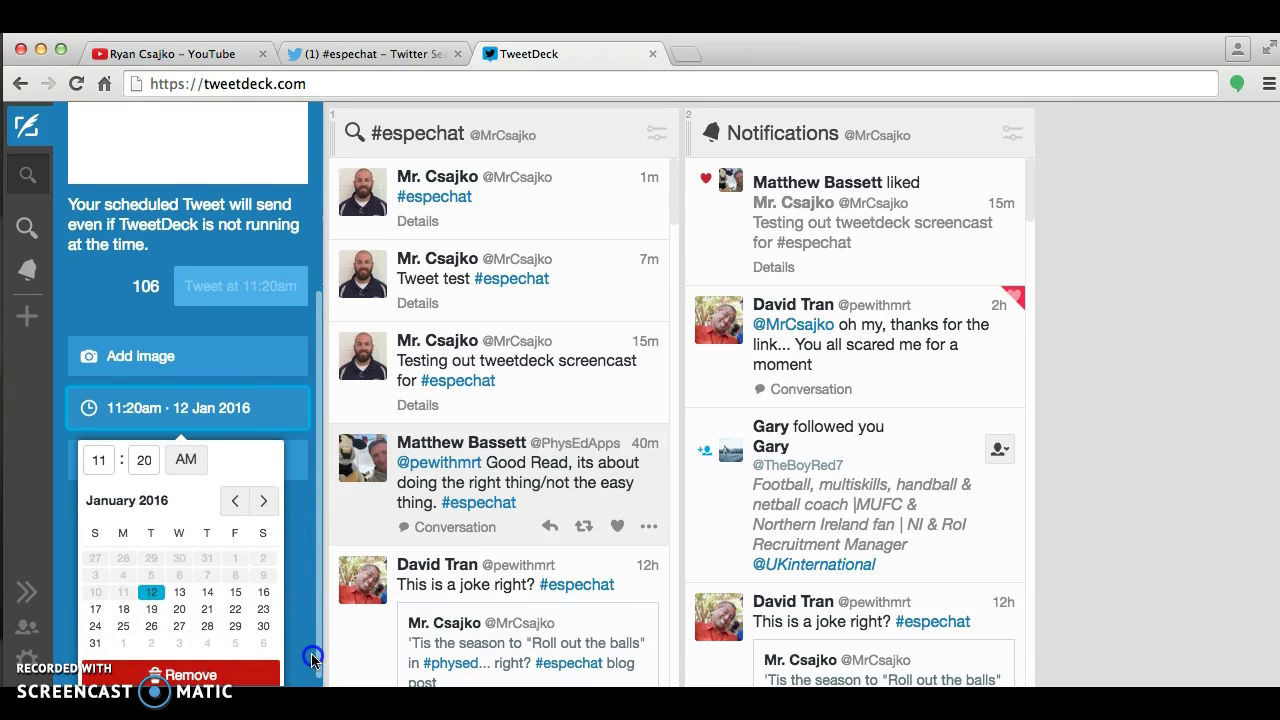
pyautogui.scroll(2, 108, 600)
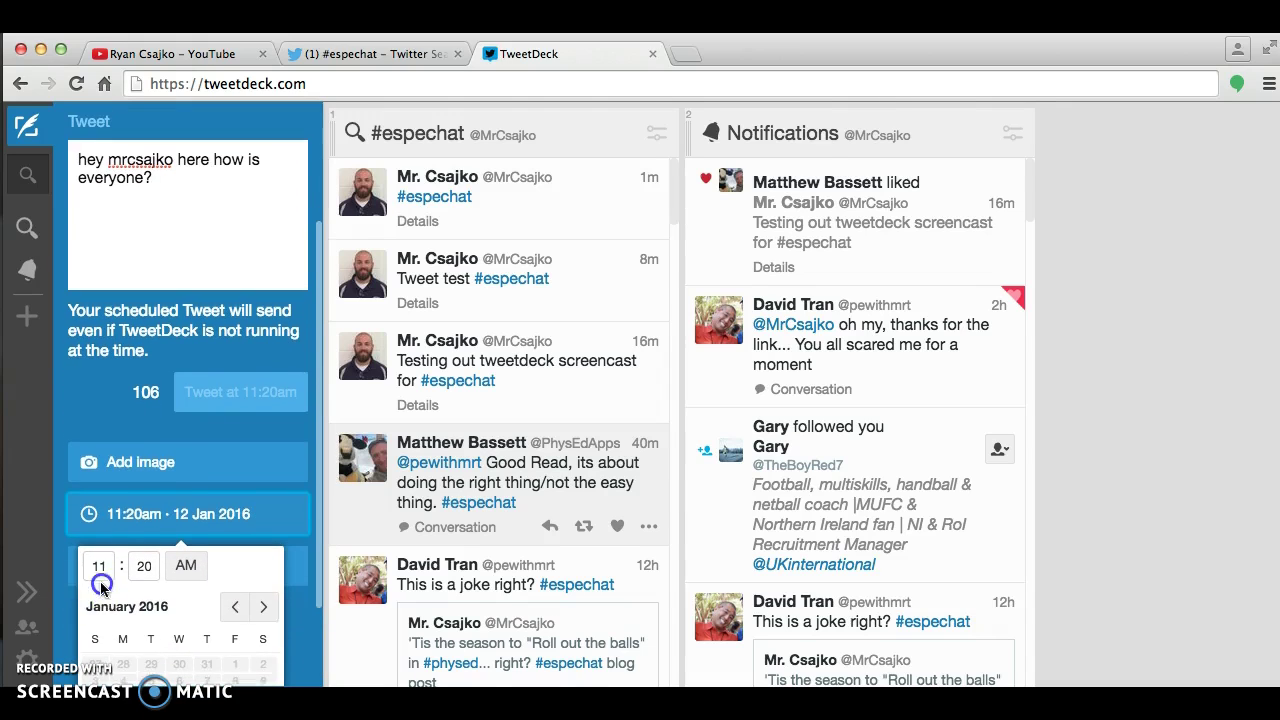
pyautogui.scroll(-2, 200, 606)
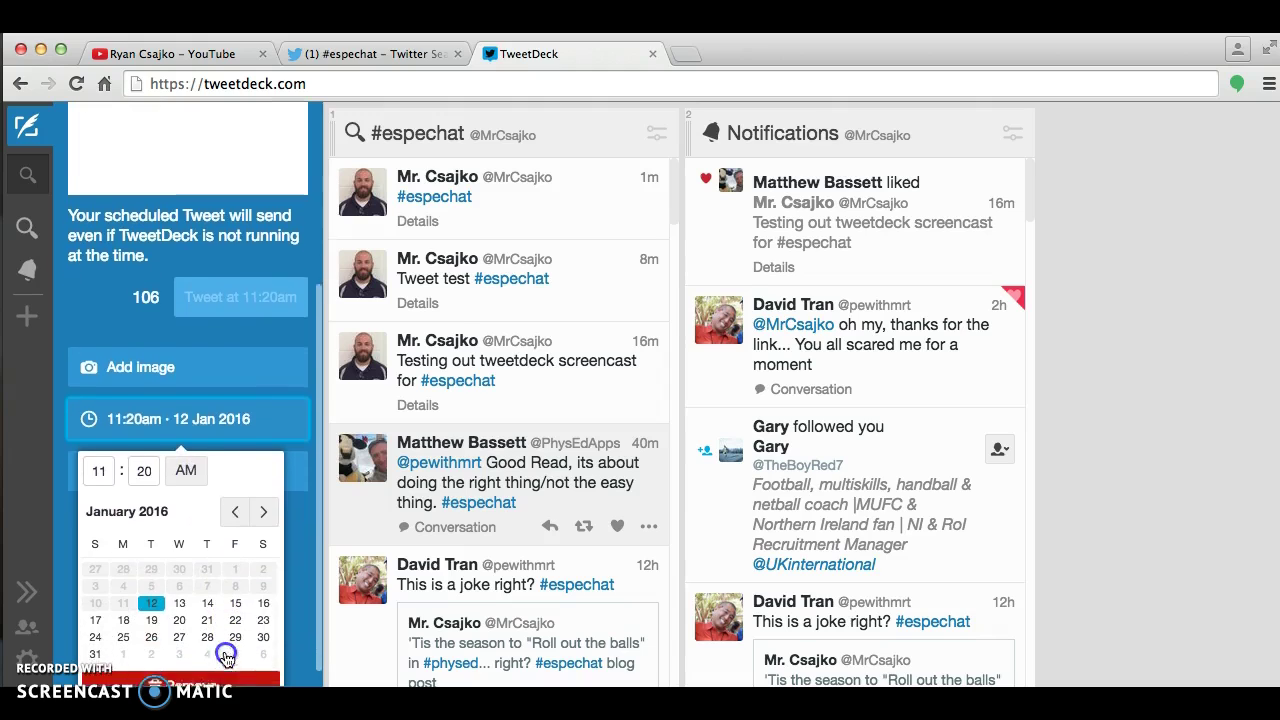
pyautogui.scroll(1, 160, 632)
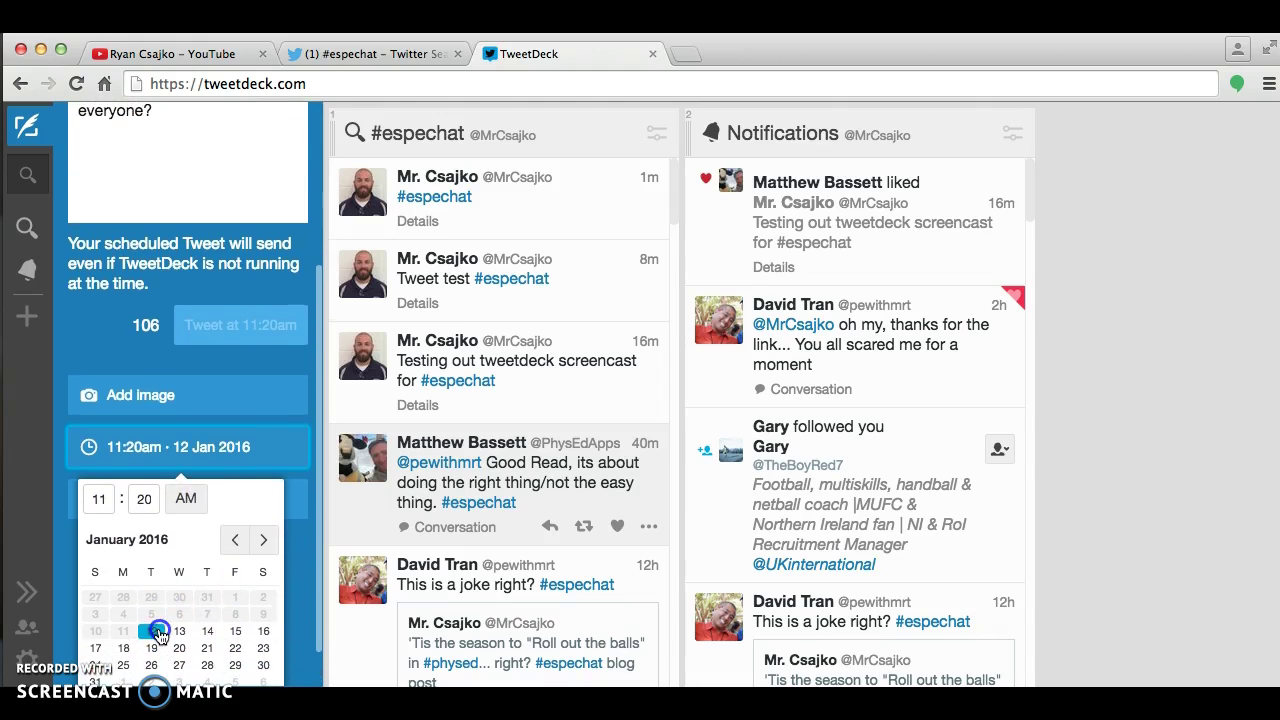
pyautogui.scroll(-1, 165, 645)
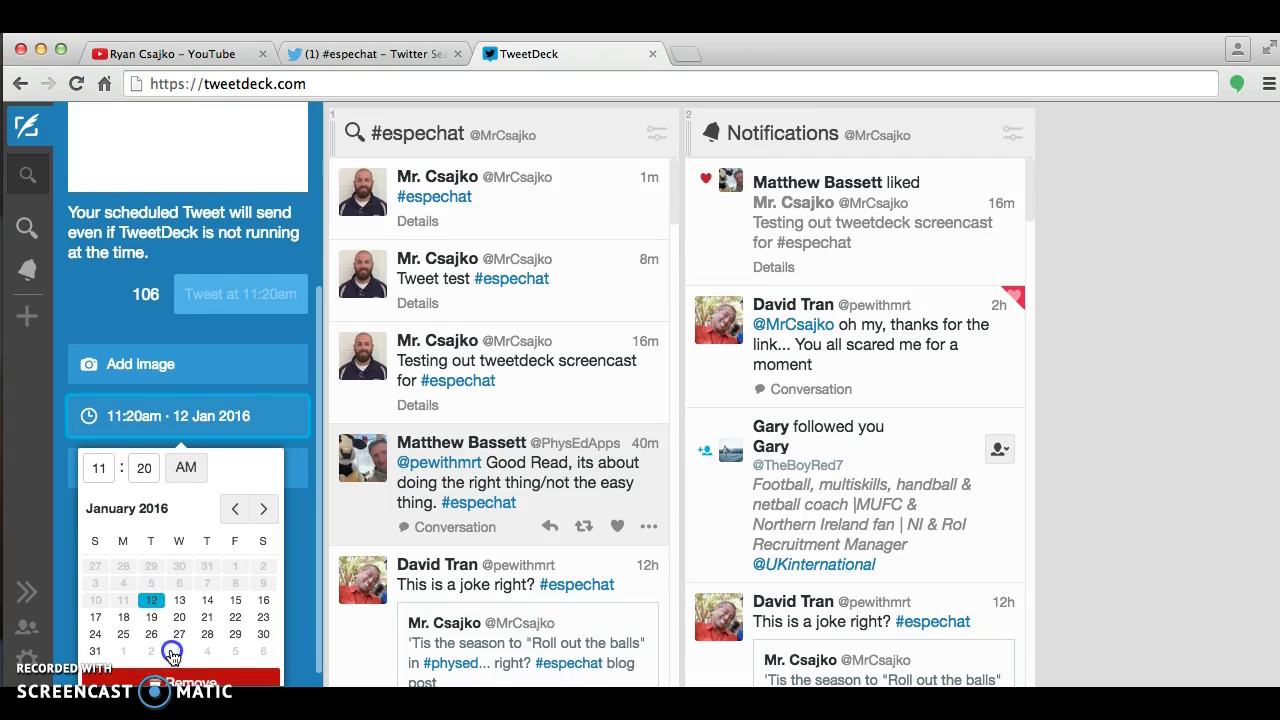
pyautogui.scroll(-1, 180, 660)
pyautogui.click(186, 668)
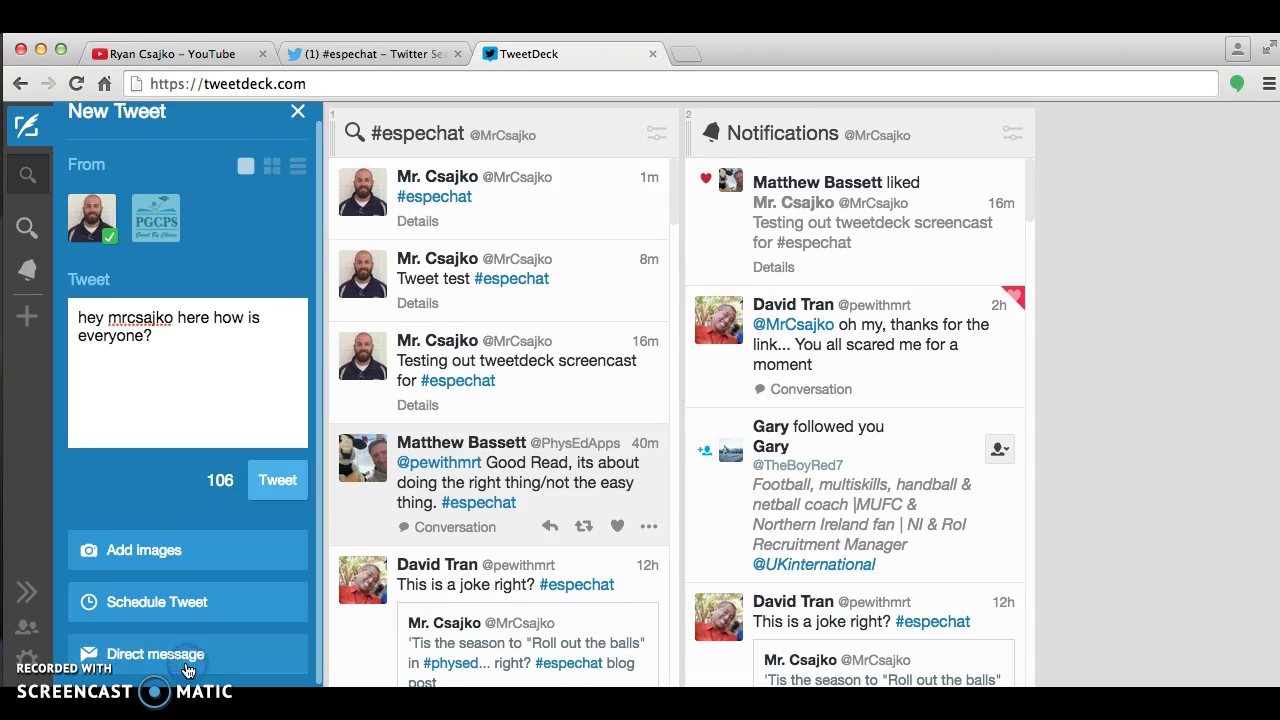
pyautogui.tripleClick(73, 320)
pyautogui.press('BackSpace')
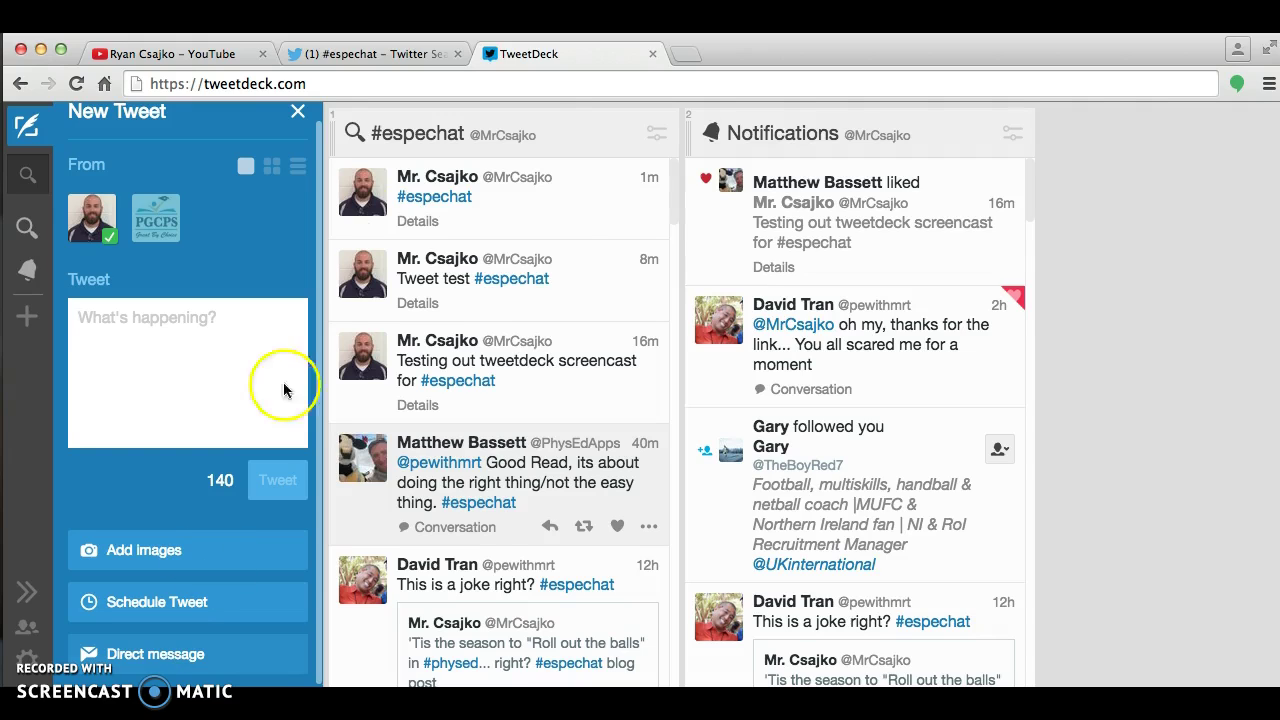
pyautogui.click(299, 125)
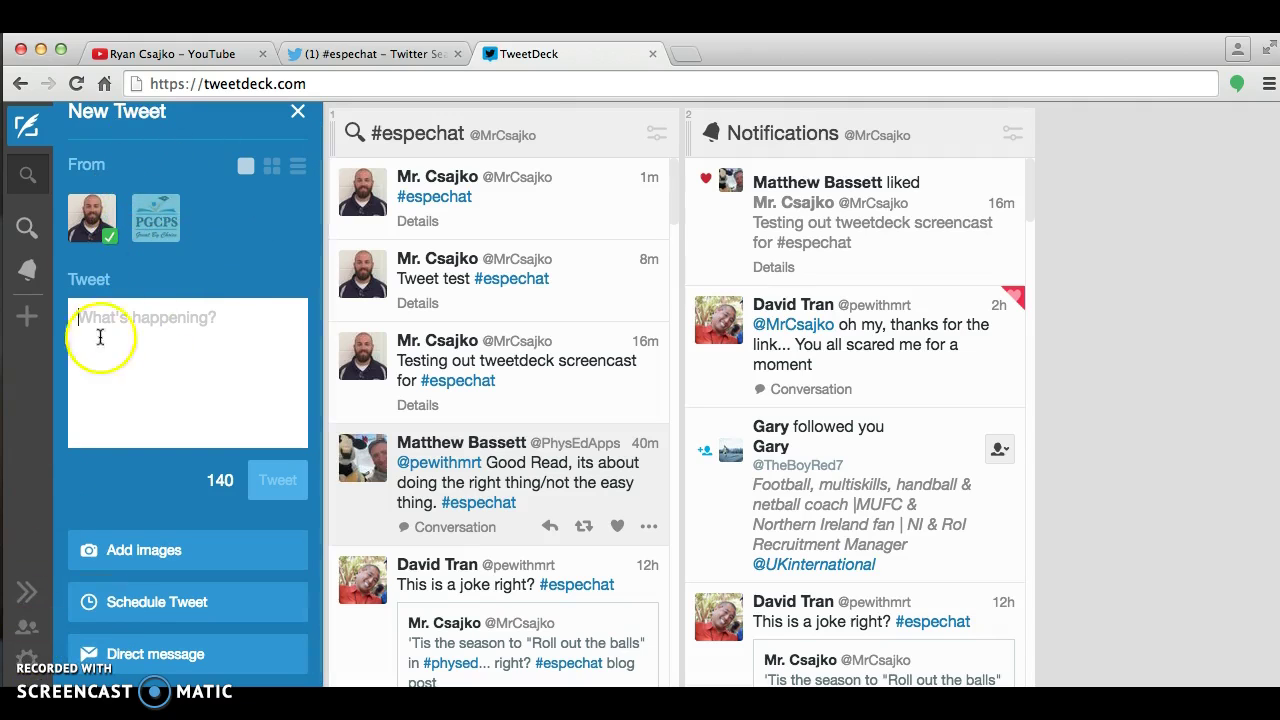
pyautogui.click(151, 232)
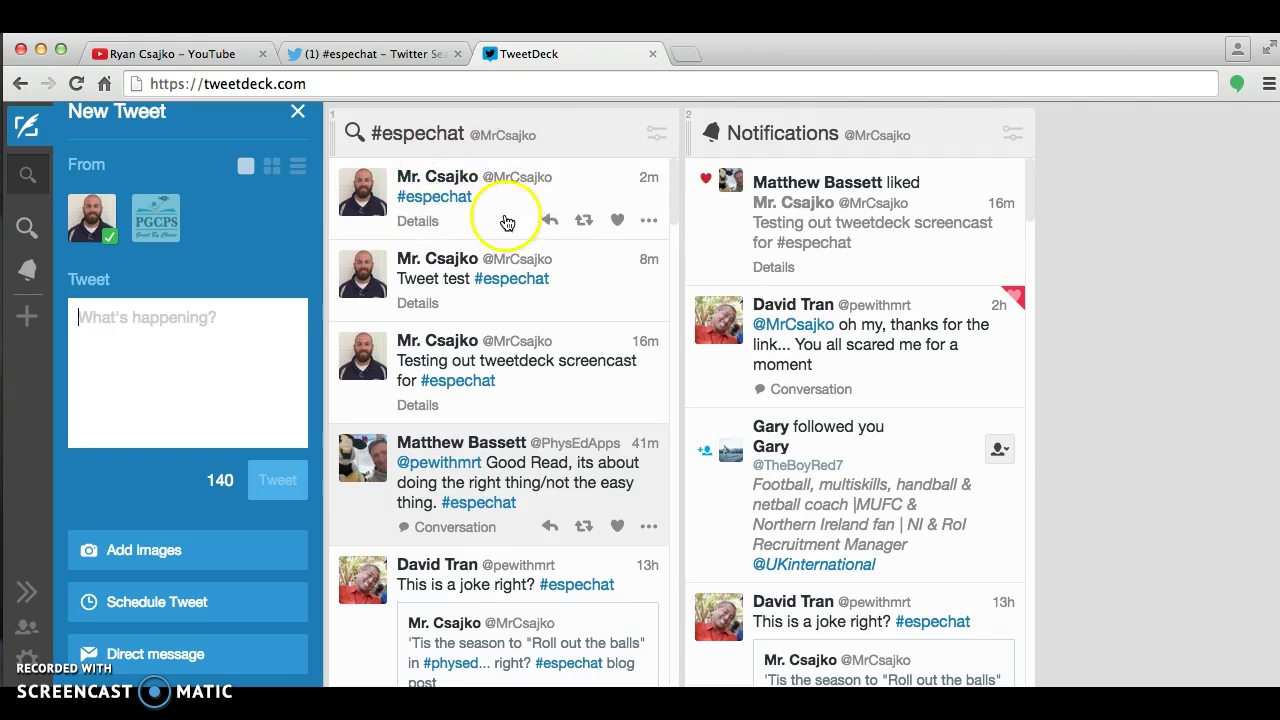
pyautogui.click(266, 331)
pyautogui.write('a')
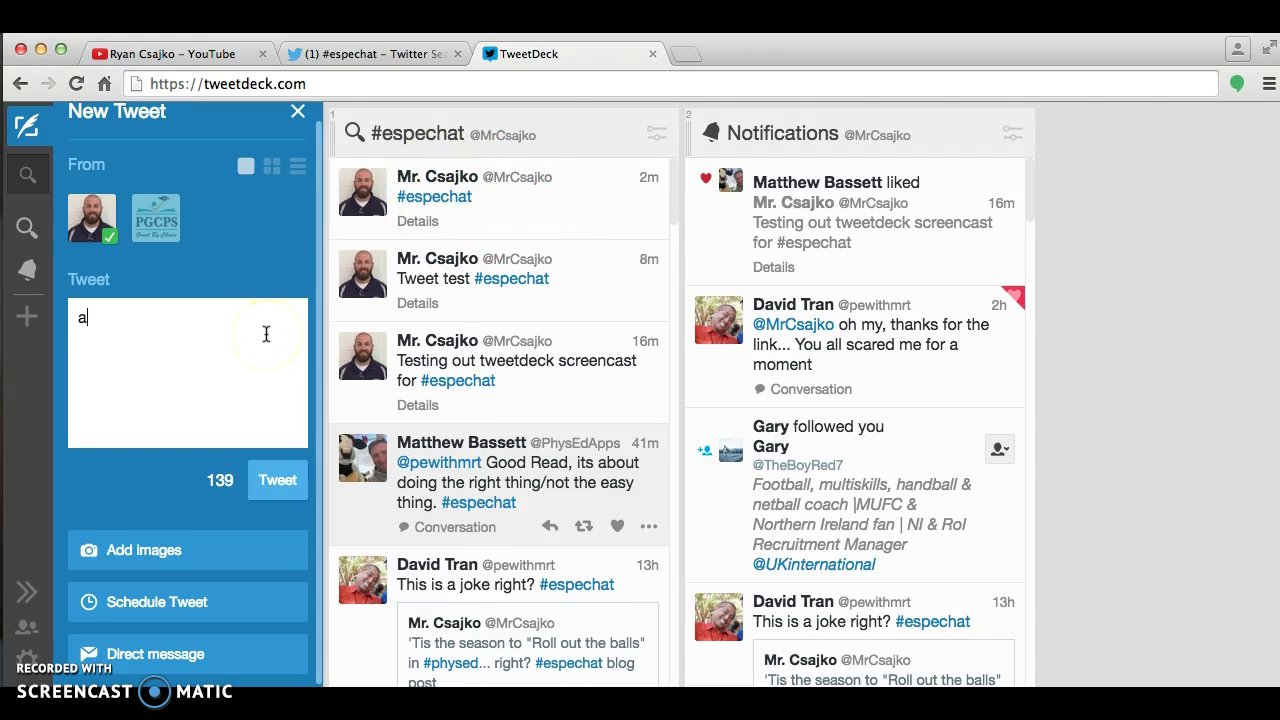
pyautogui.write('hro')
pyautogui.press('BackSpace')
pyautogui.press('BackSpace')
pyautogui.press('BackSpace')
pyautogui.press('BackSpace')
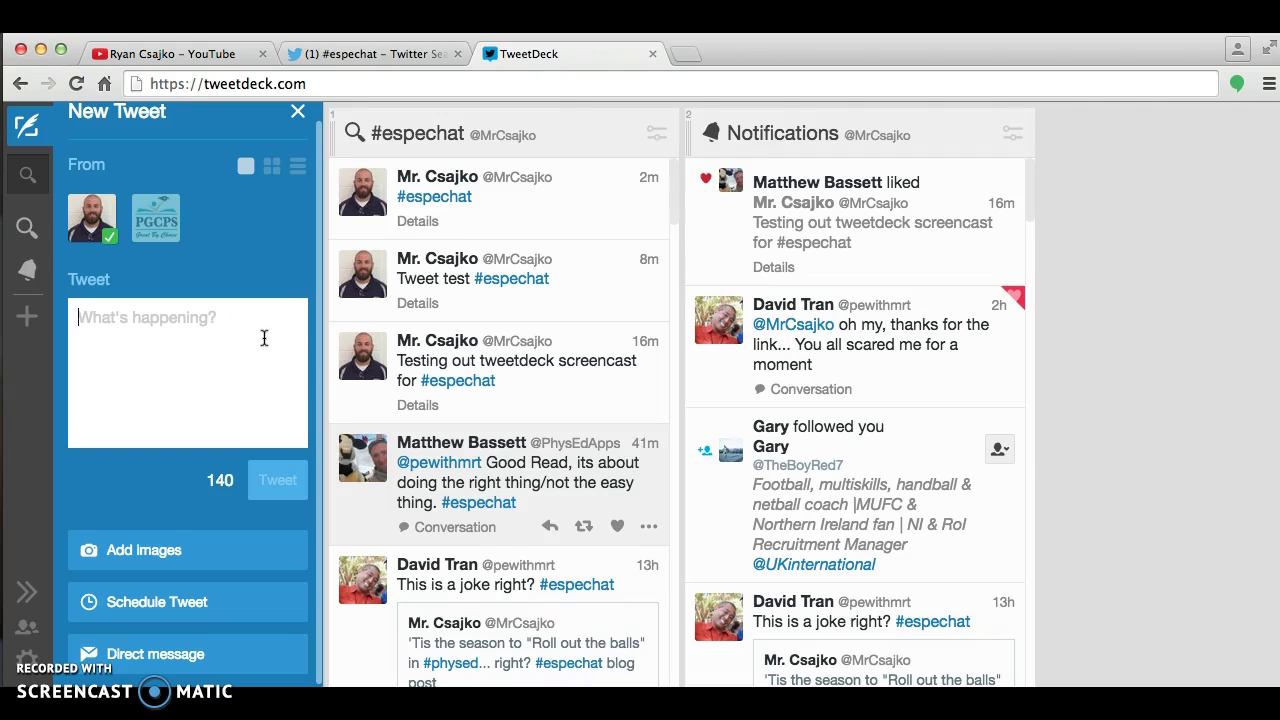
pyautogui.click(66, 511)
pyautogui.click(159, 392)
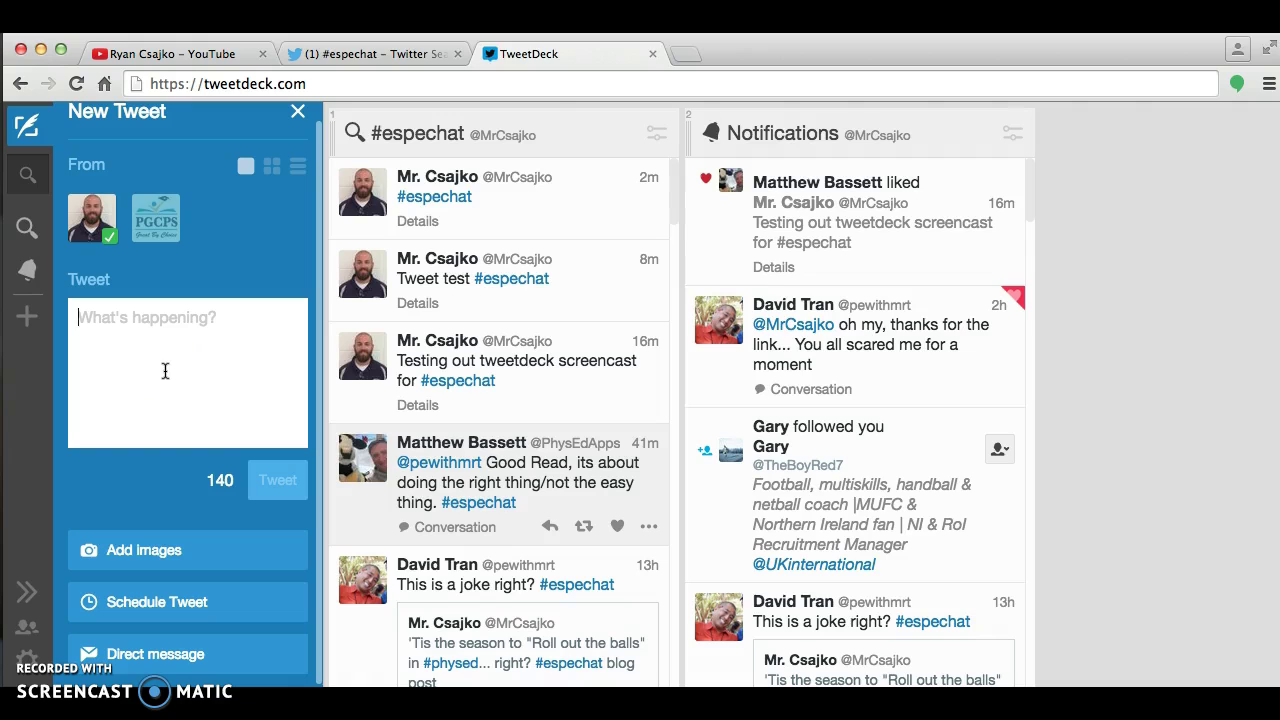